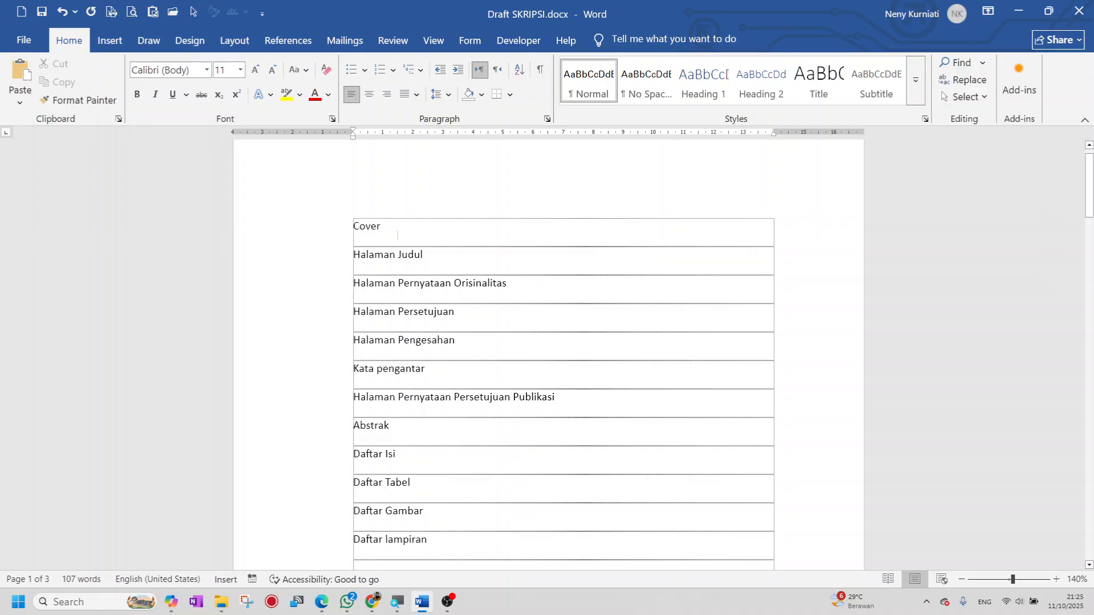
- Review the outline table, briefly selecting the rows from Cover to Halaman Pengesahan
scroll(398, 235, "down", 5)
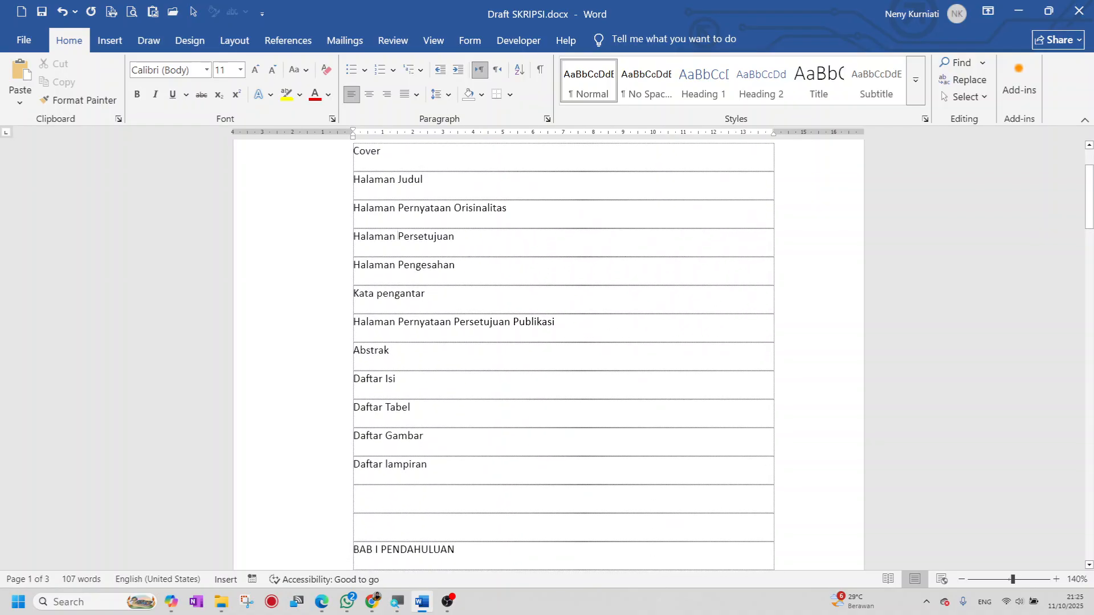
scroll(398, 235, "down", 7)
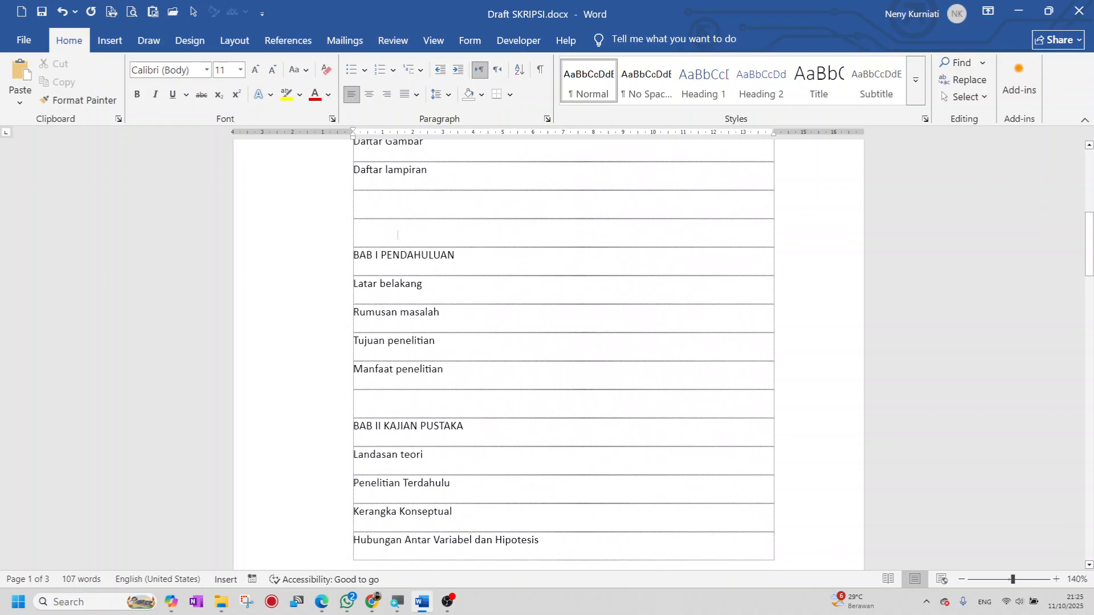
scroll(398, 234, "down", 9)
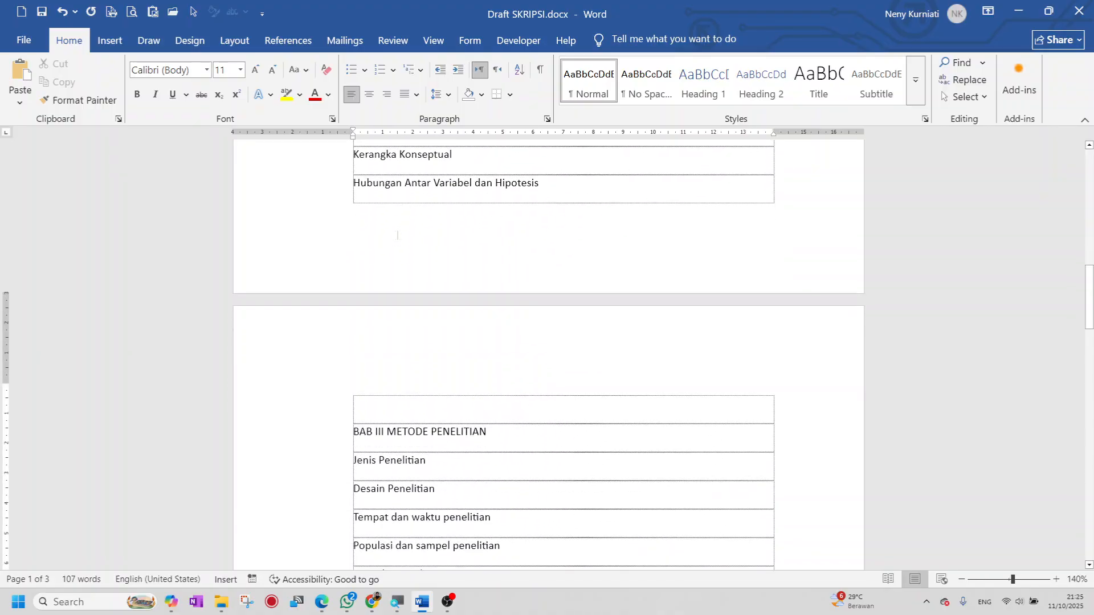
scroll(397, 235, "down", 9)
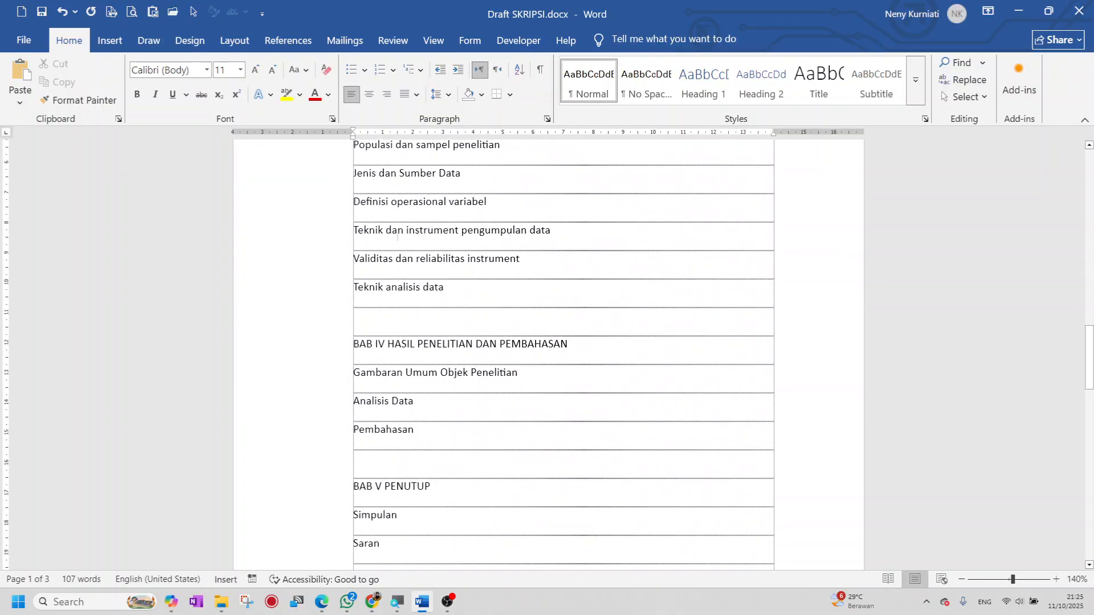
scroll(398, 235, "up", 8)
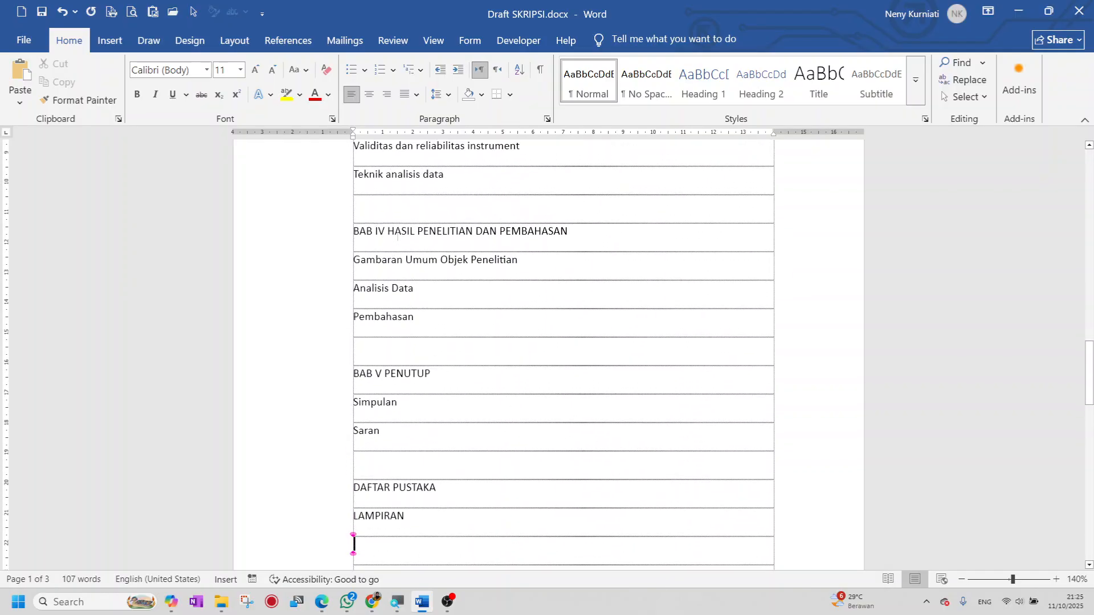
scroll(398, 235, "up", 8)
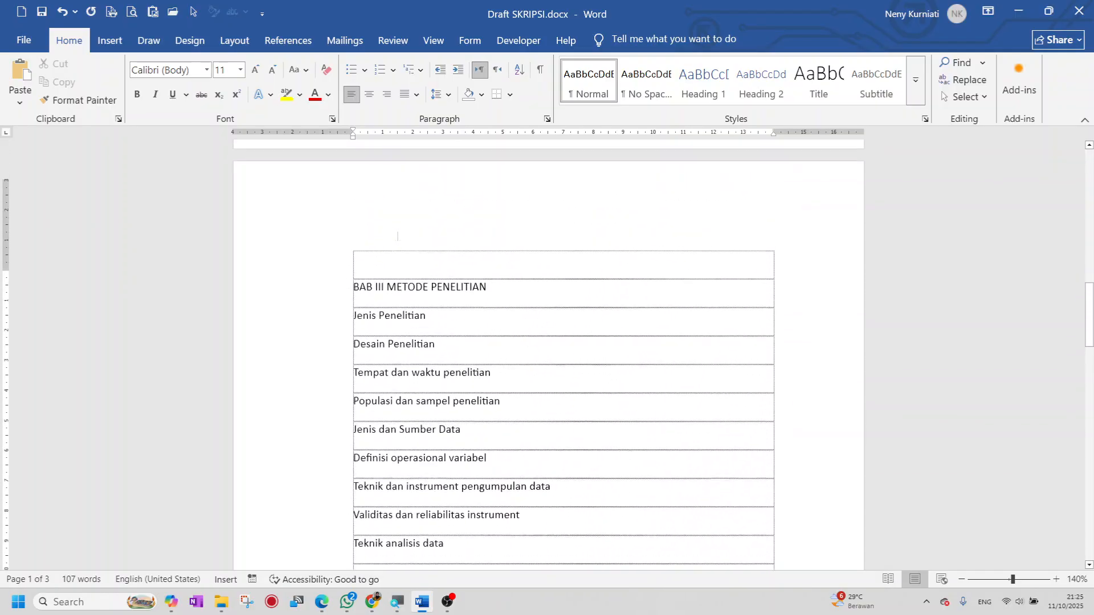
scroll(398, 233, "up", 7)
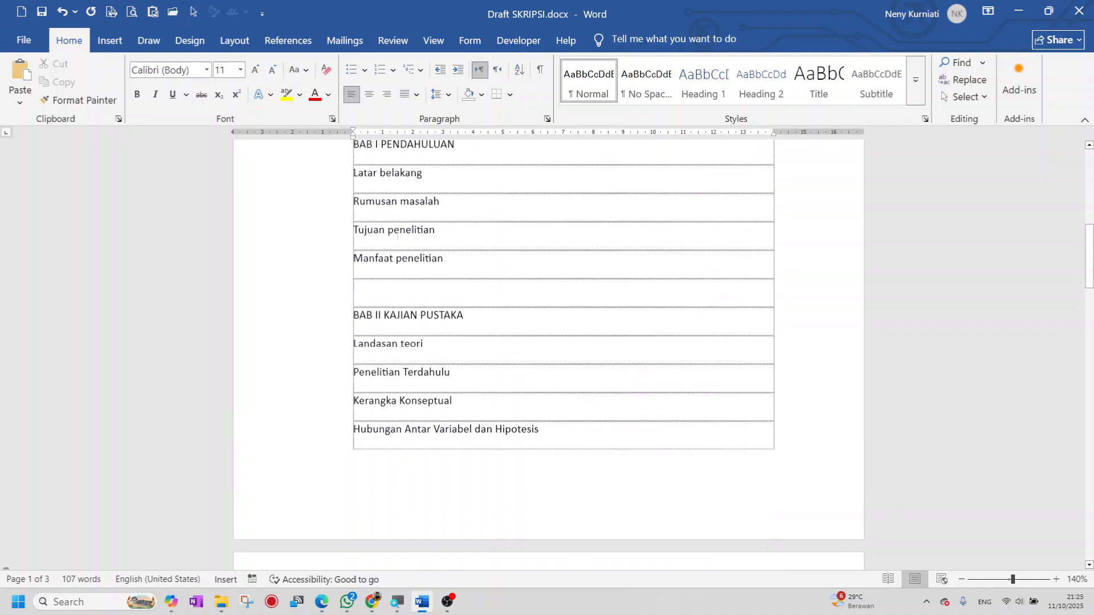
scroll(398, 233, "up", 6)
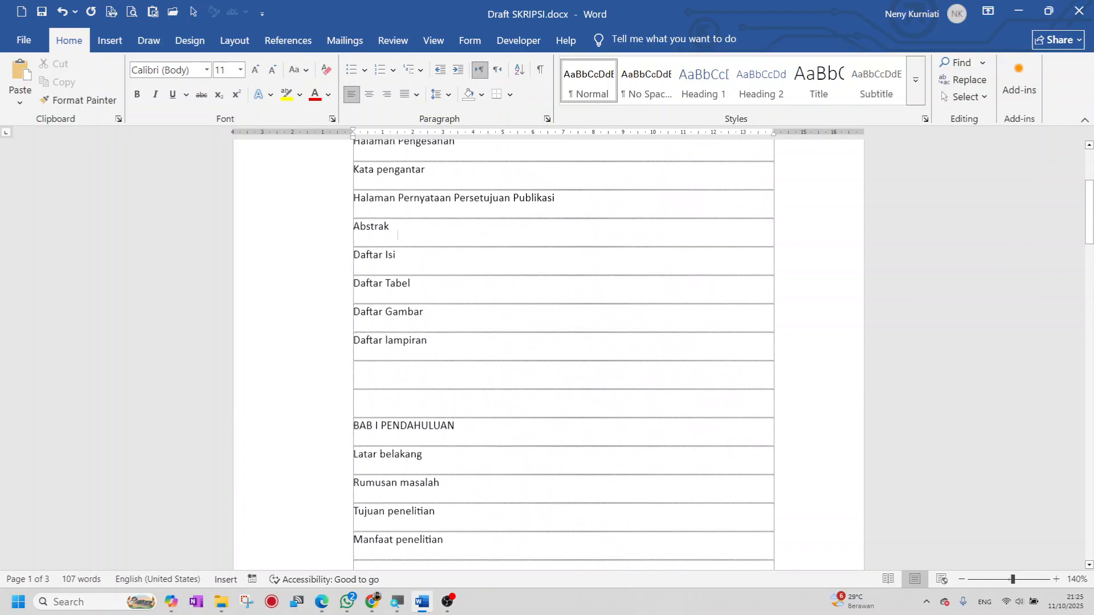
scroll(397, 235, "up", 1)
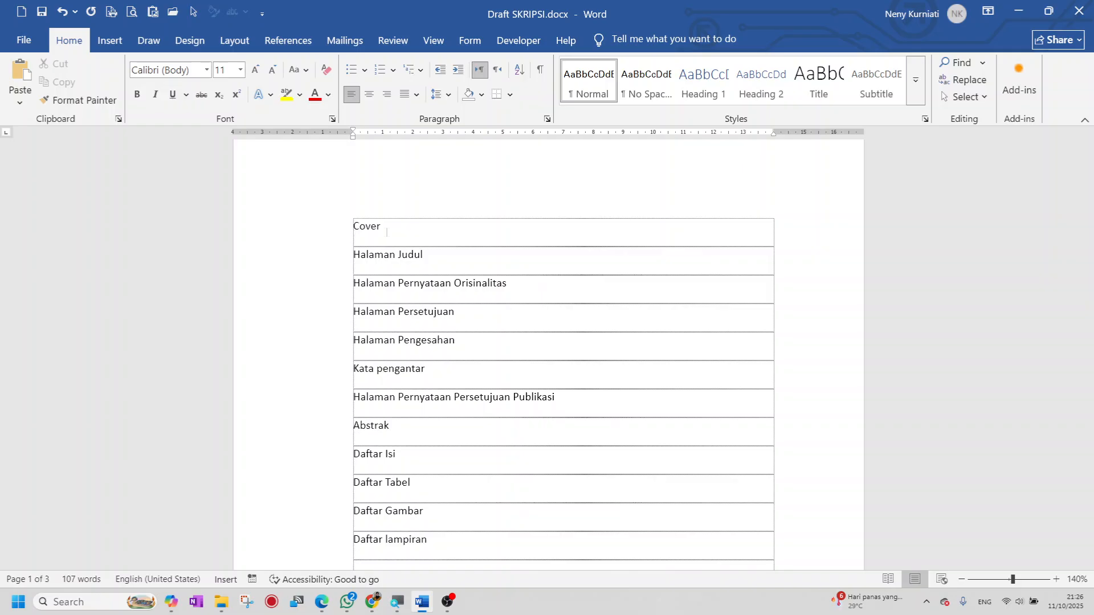
scroll(411, 295, "down", 3)
scroll(412, 295, "up", 3)
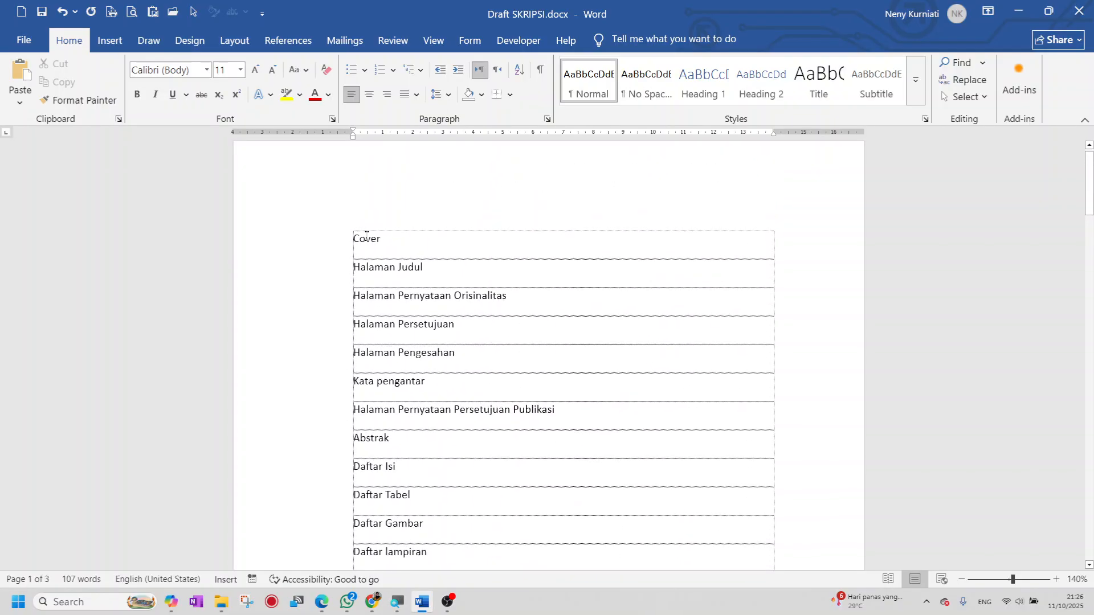
left_click_drag(367, 237, 455, 356)
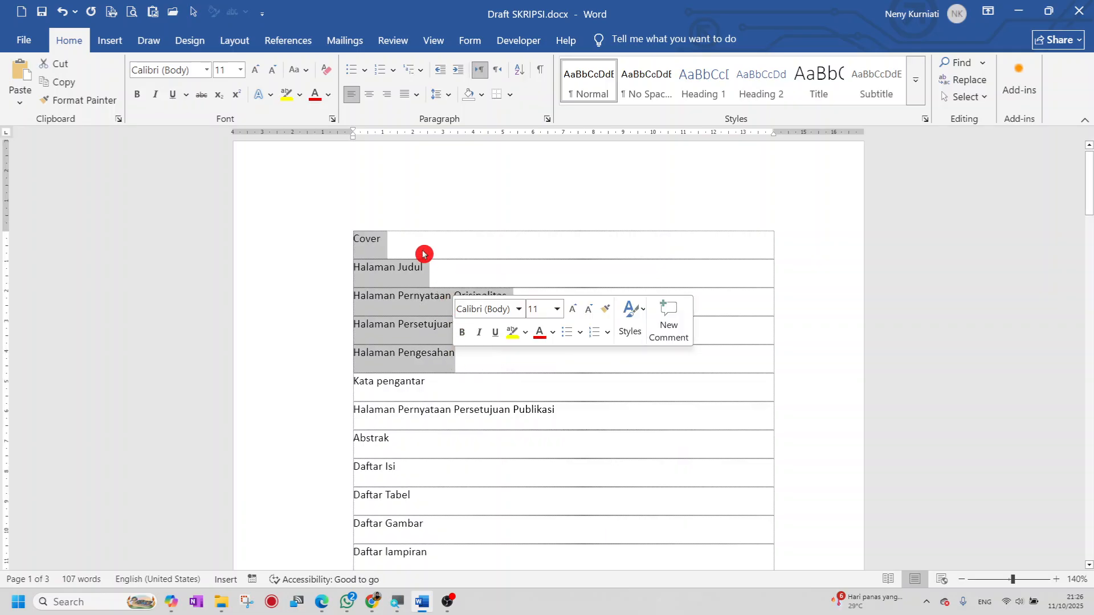
left_click(418, 250)
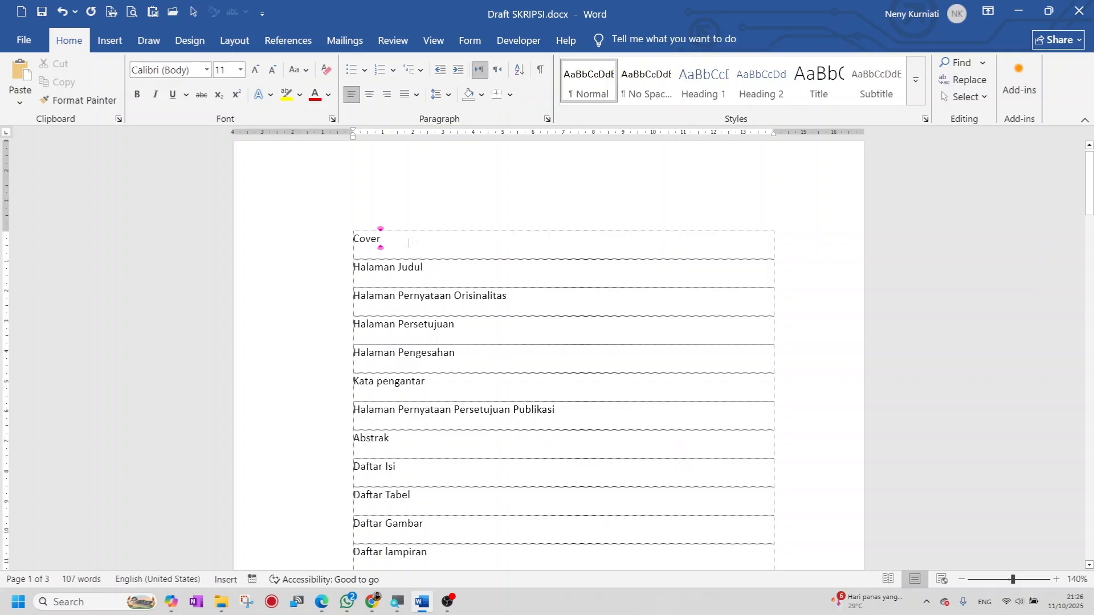
- Set the entire document in Times New Roman at size 12
key("ctrl+a")
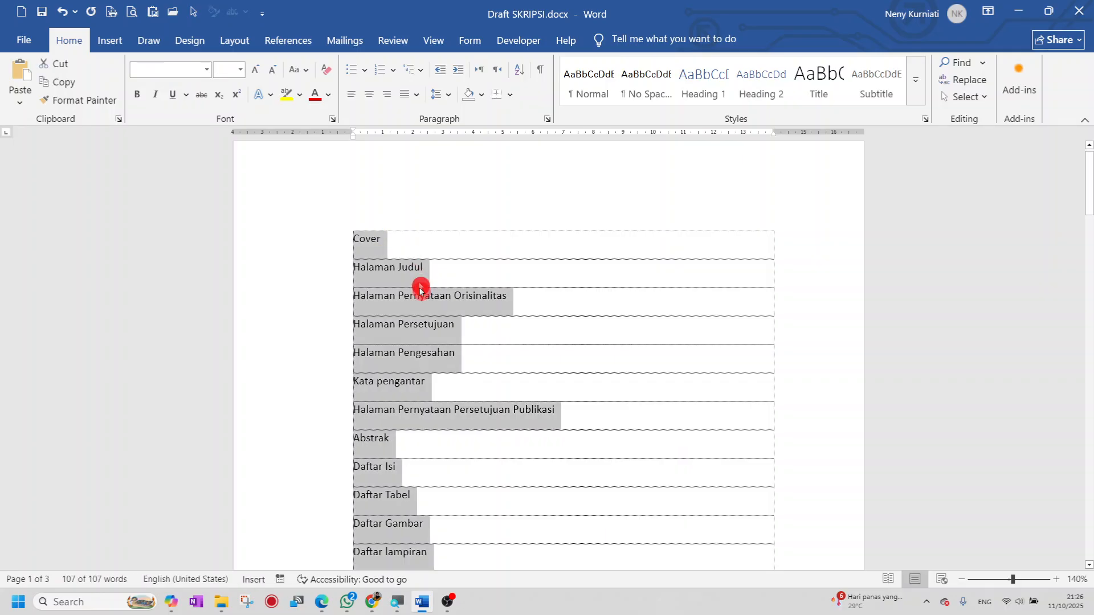
scroll(436, 378, "down", 7)
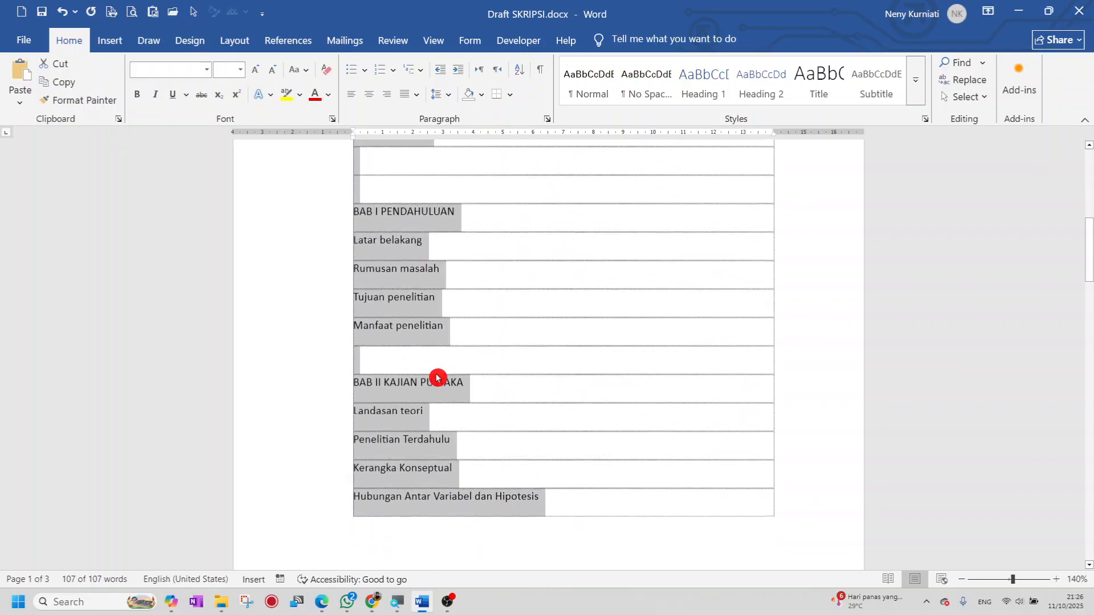
scroll(437, 378, "up", 7)
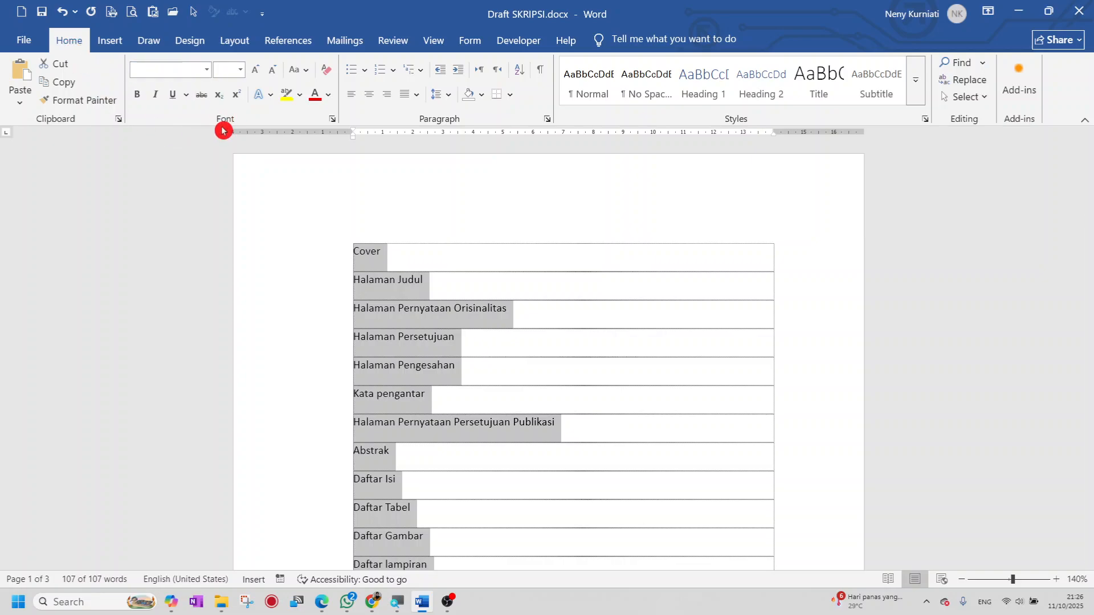
left_click(208, 70)
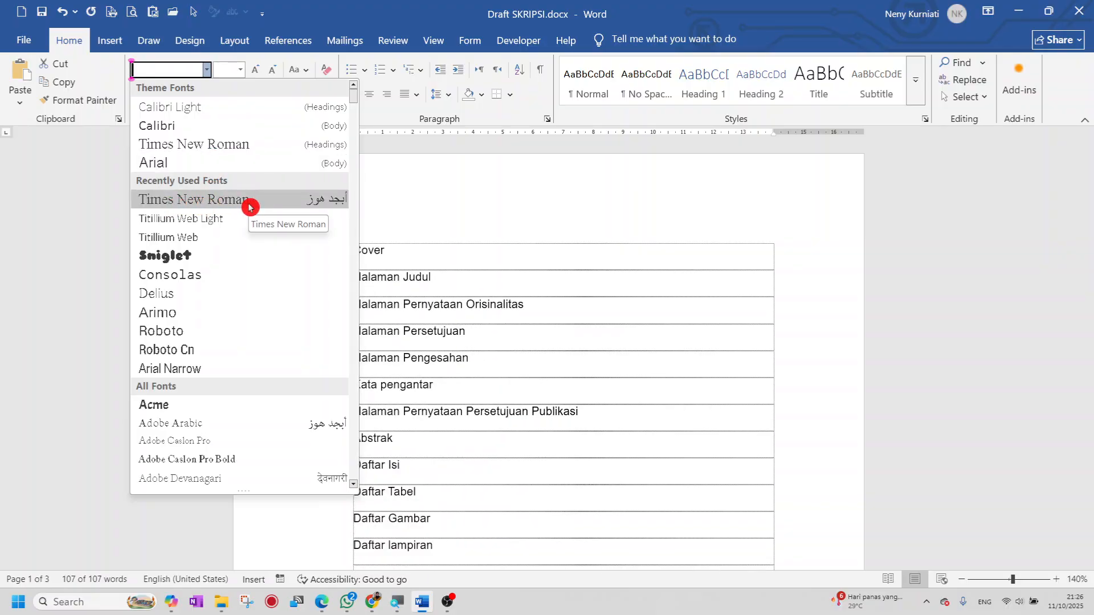
left_click(354, 114)
left_click_drag(354, 114, 345, 451)
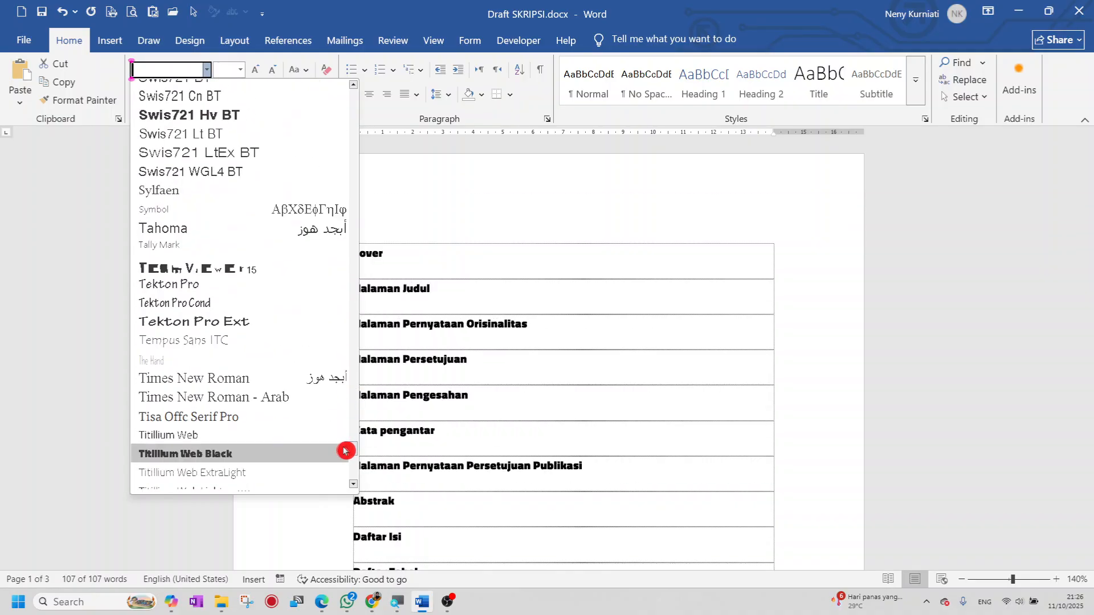
left_click(234, 381)
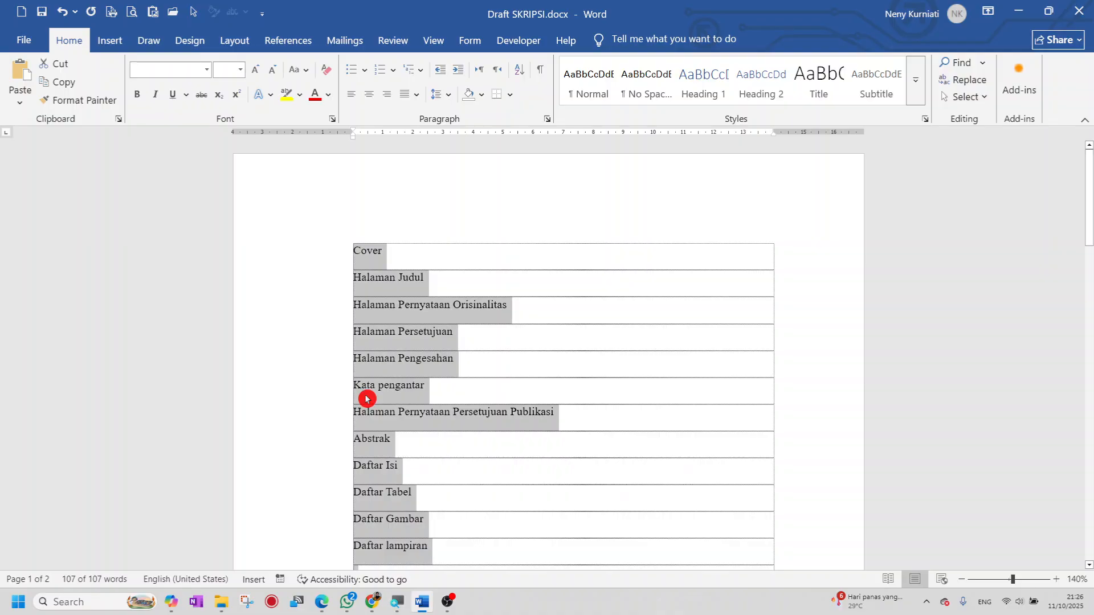
left_click(241, 69)
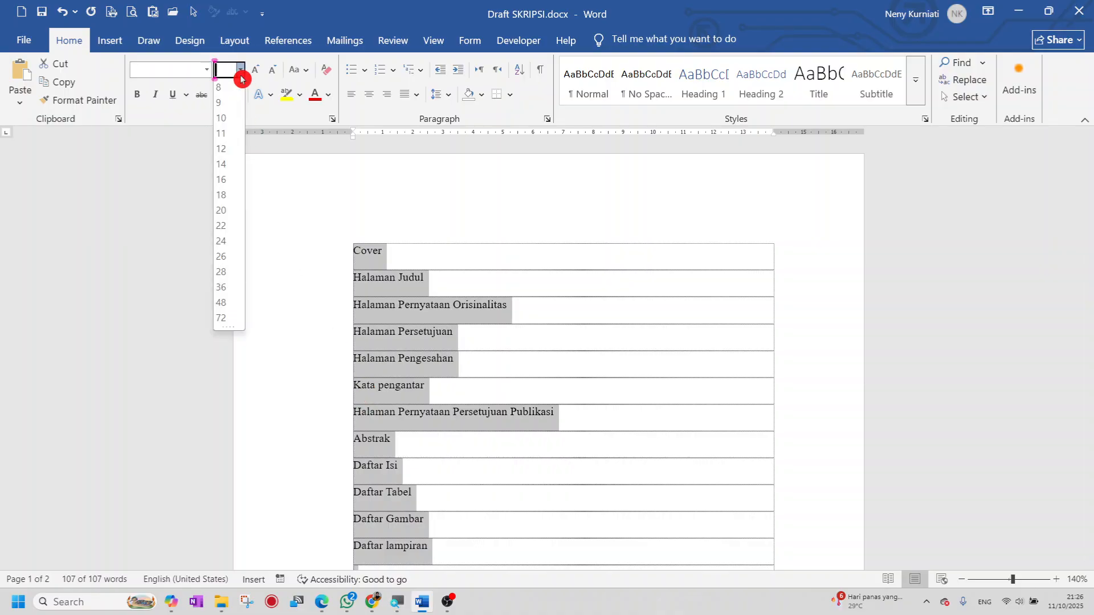
left_click(227, 149)
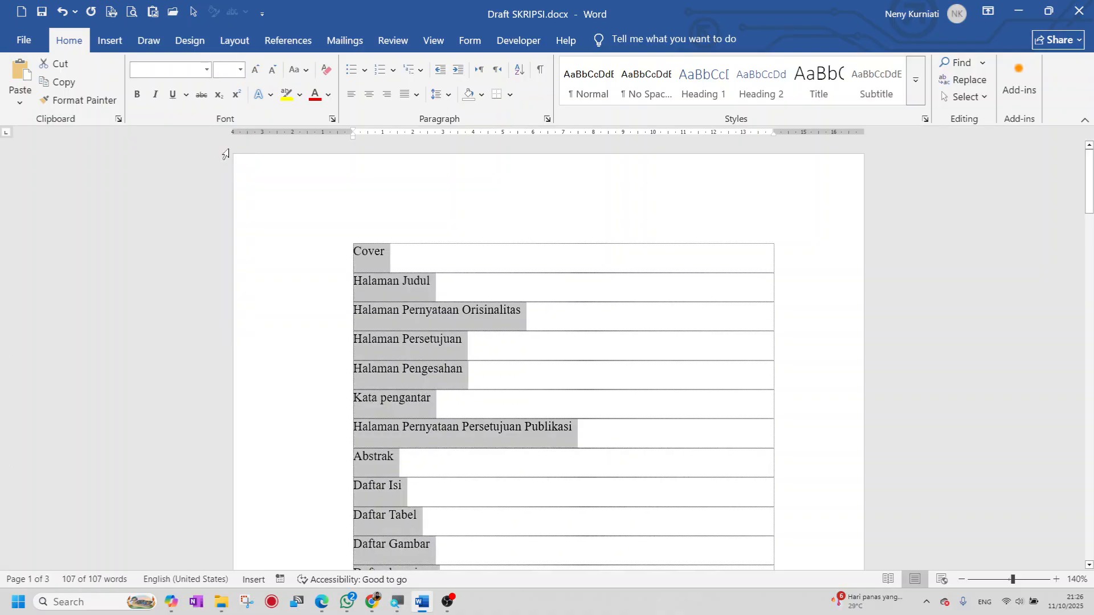
left_click(461, 288)
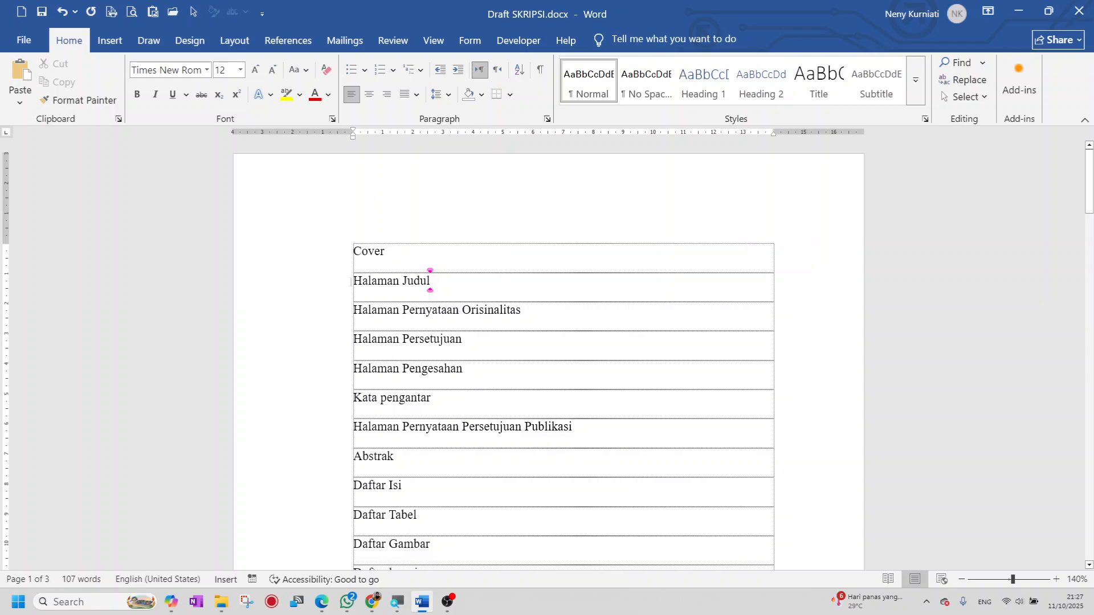
scroll(563, 365, "down", 3)
scroll(356, 284, "down", 2)
scroll(356, 285, "up", 3)
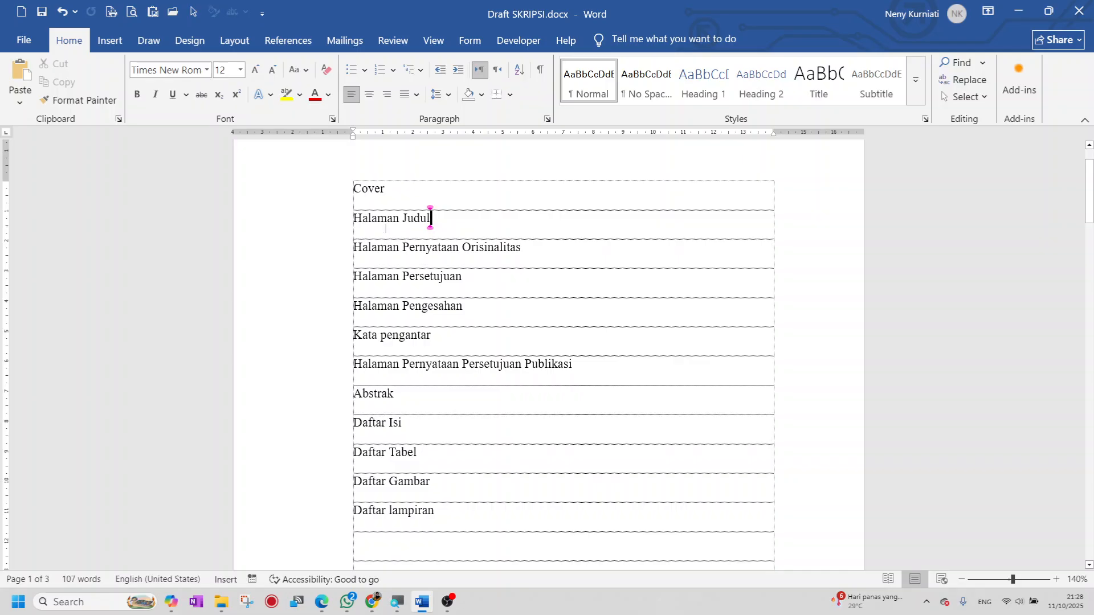
- Convert the entries from Halaman Judul to Daftar lampiran to UPPERCASE, leaving Cover unchanged
left_click_drag(353, 218, 447, 508)
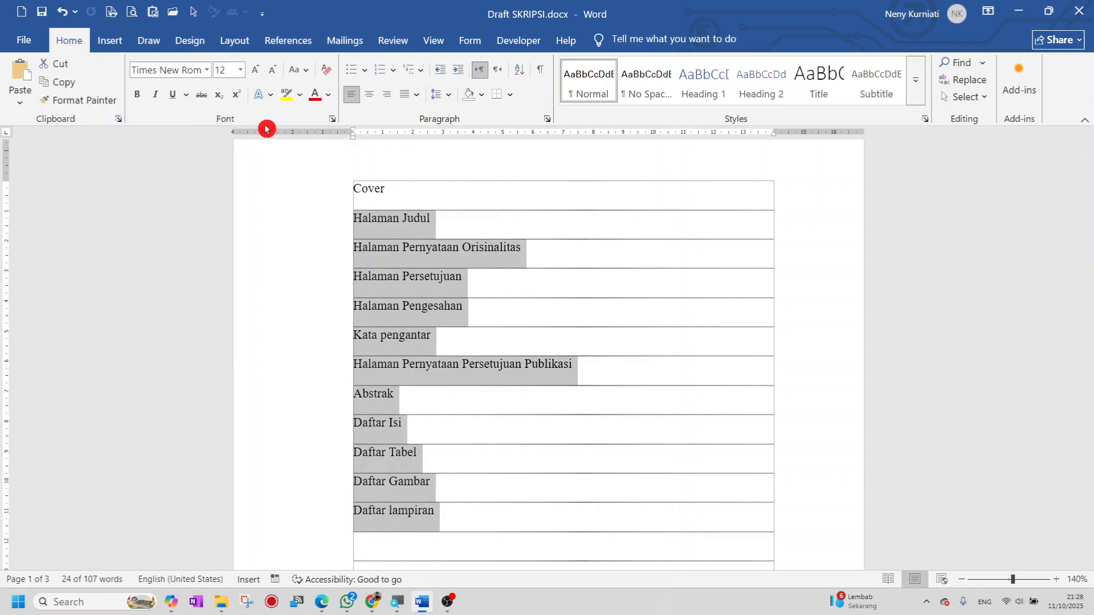
left_click(309, 72)
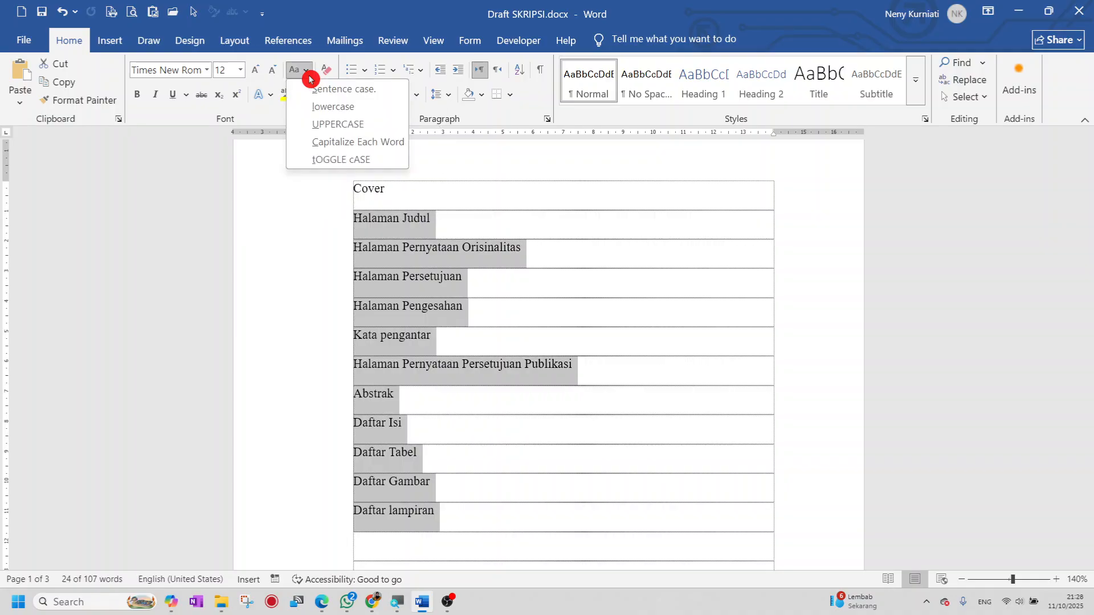
left_click(380, 127)
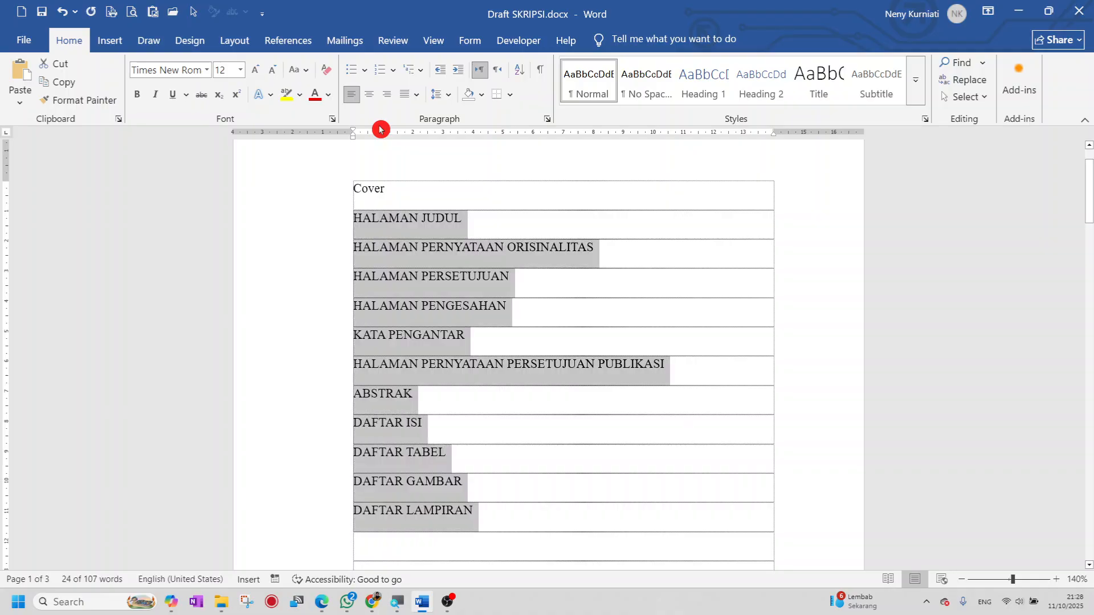
left_click(501, 462)
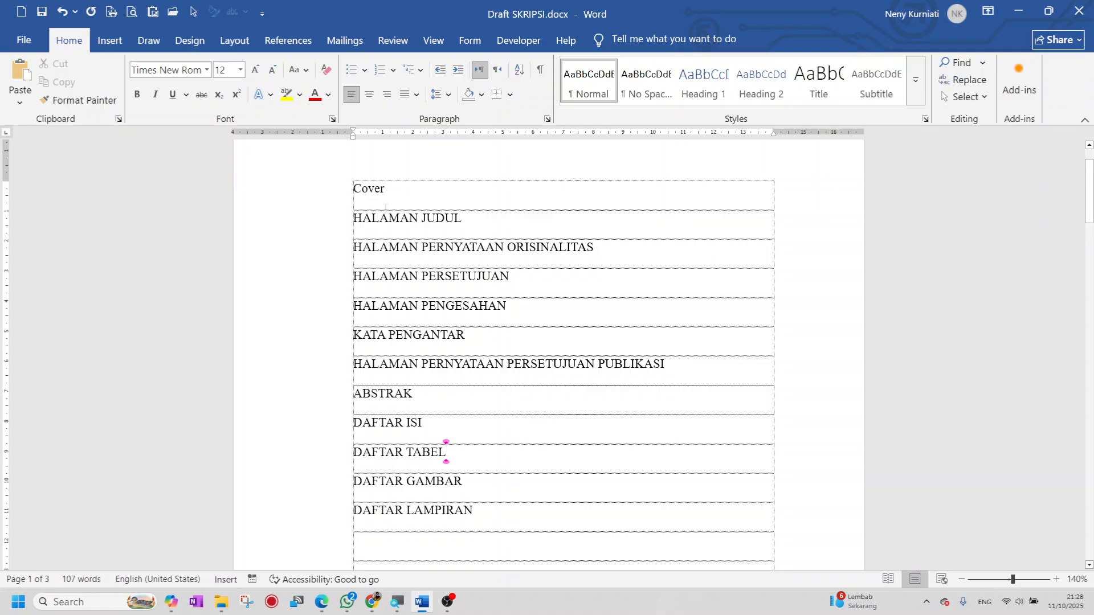
left_click(393, 191)
- Add blank rows below Cover
key("Return")
key("Return")
key("Return")
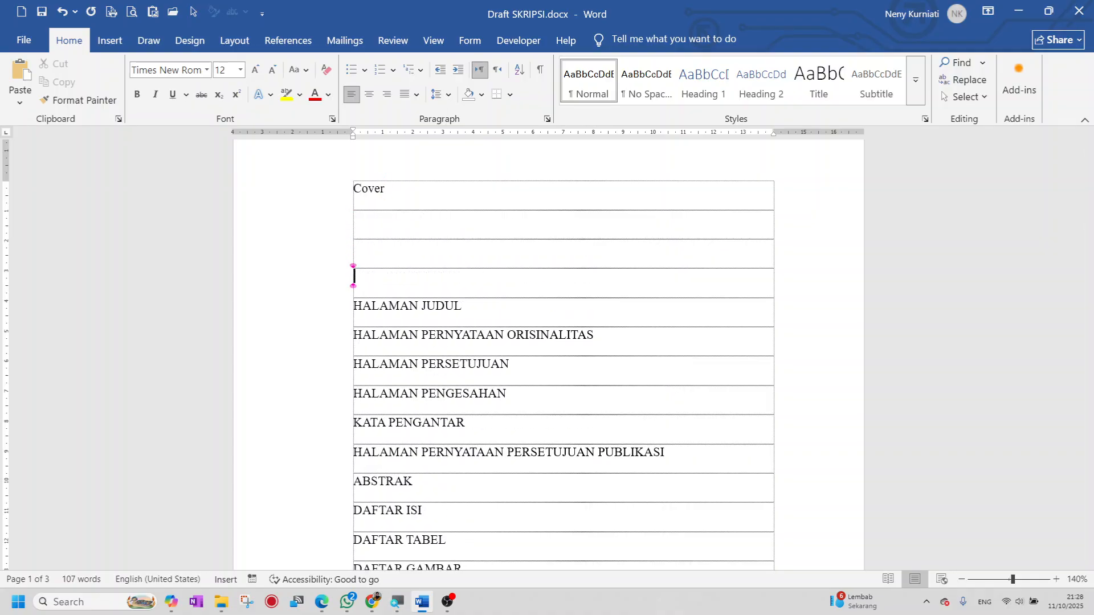
key("Return")
key("Return")
key("Return")
key("Return")
key("Return")
key("Return")
key("Return")
key("Return")
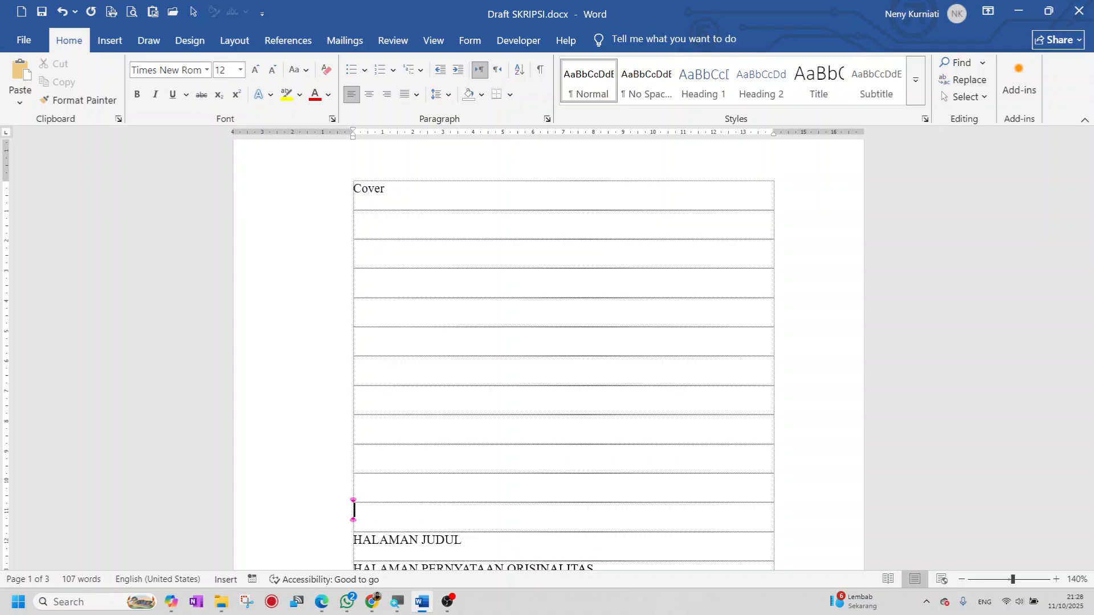
scroll(452, 363, "down", 2)
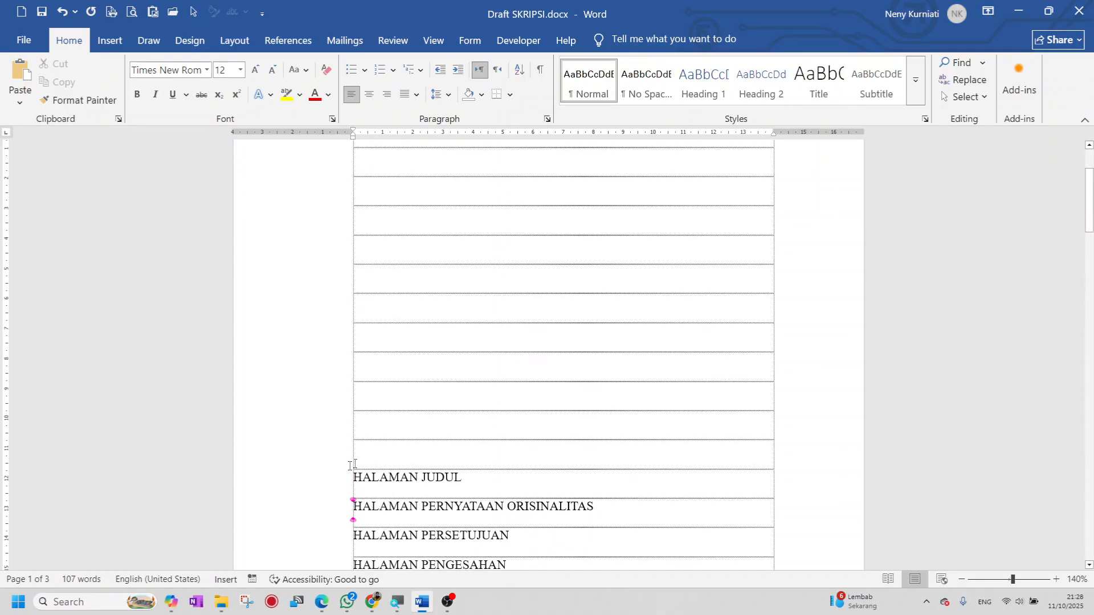
scroll(374, 452, "down", 2)
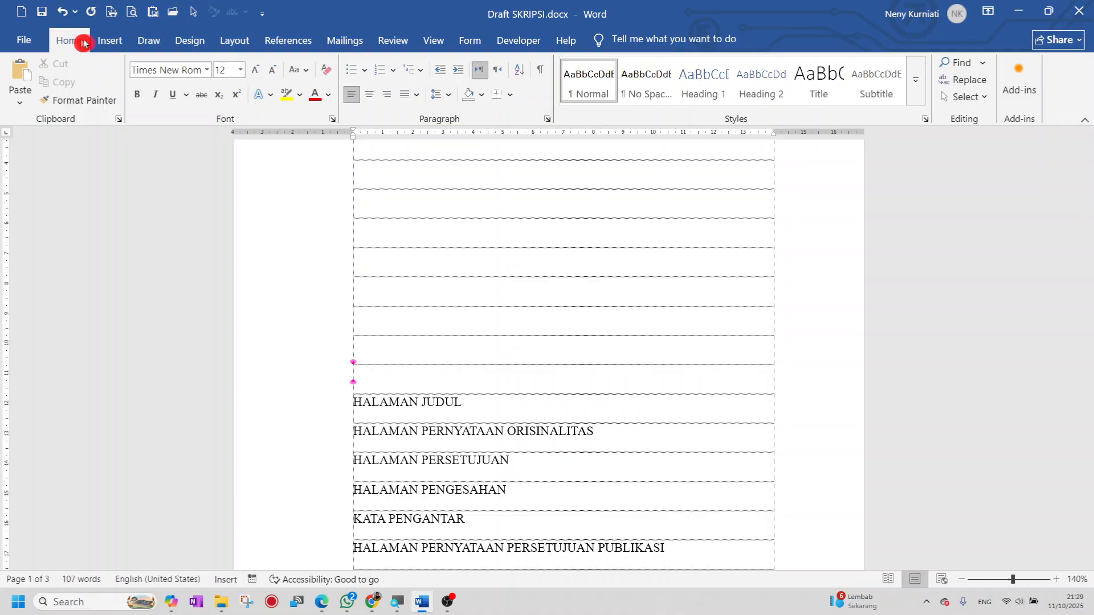
- Start HALAMAN JUDUL on page 2 with a Next Page break and remove the leftover empty row
left_click(250, 50)
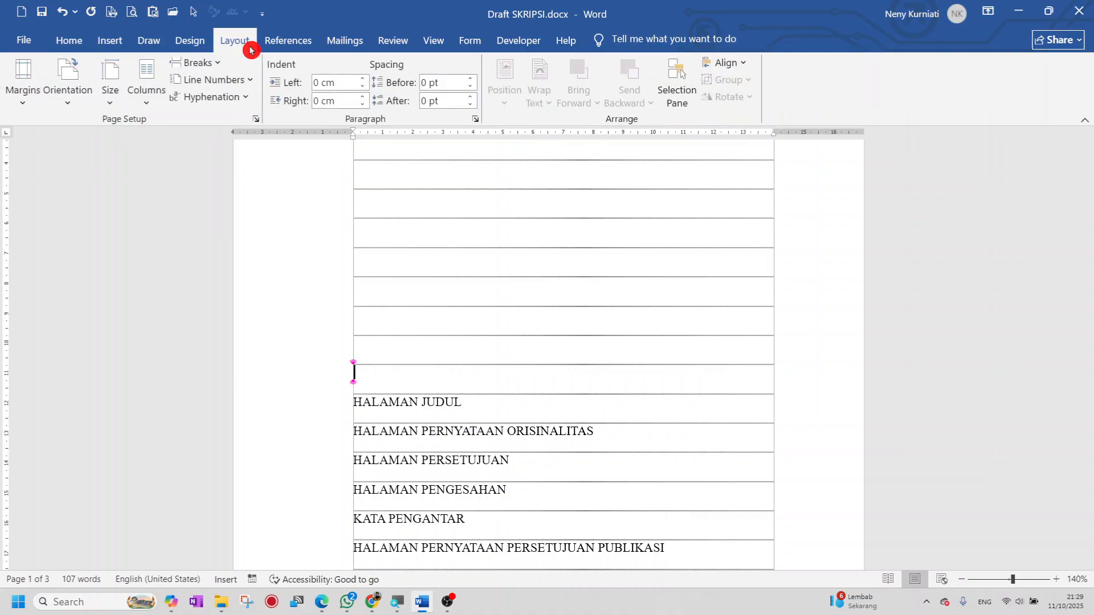
left_click(222, 71)
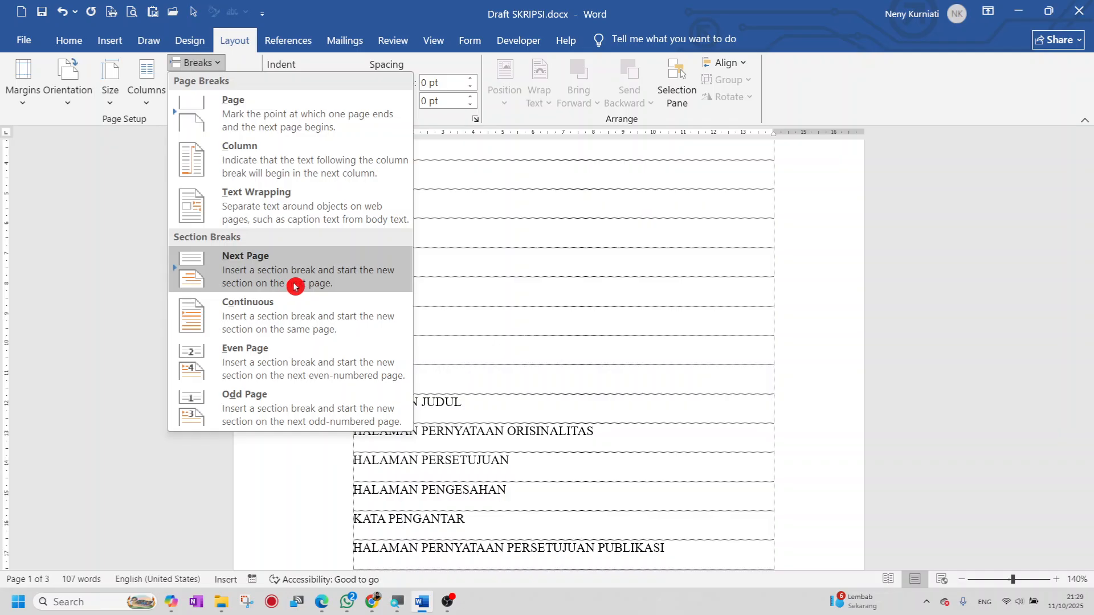
left_click(341, 278)
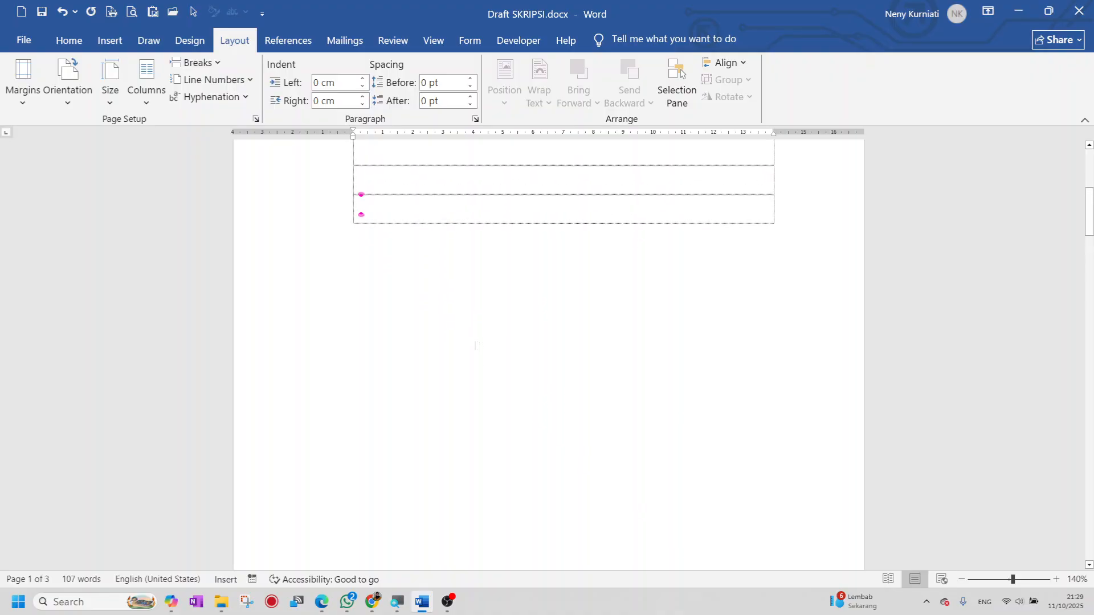
scroll(445, 248, "up", 4)
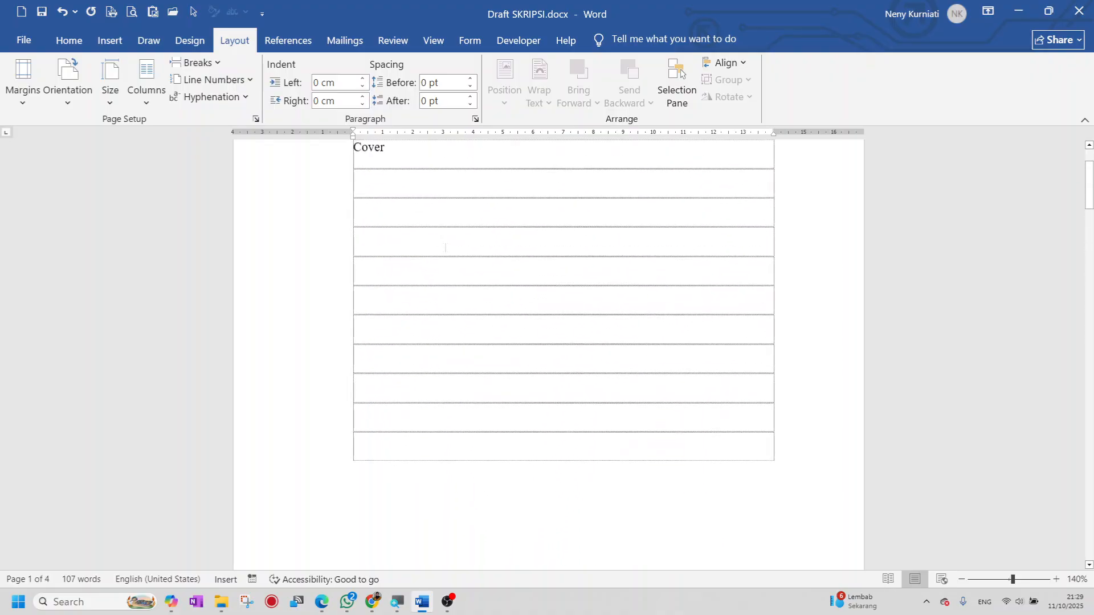
scroll(445, 247, "down", 3)
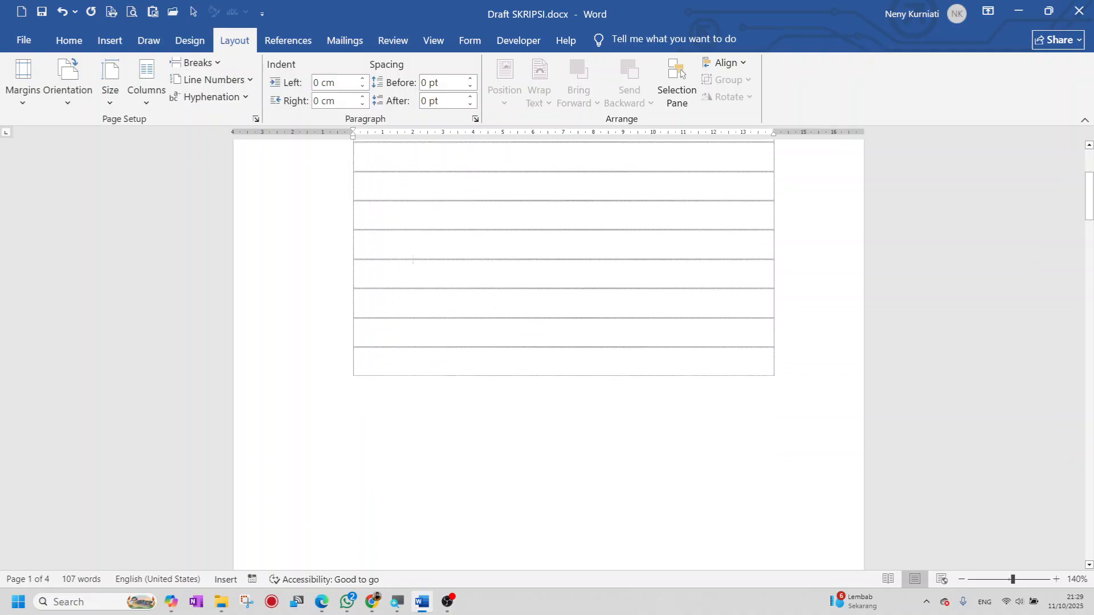
scroll(401, 315, "down", 8)
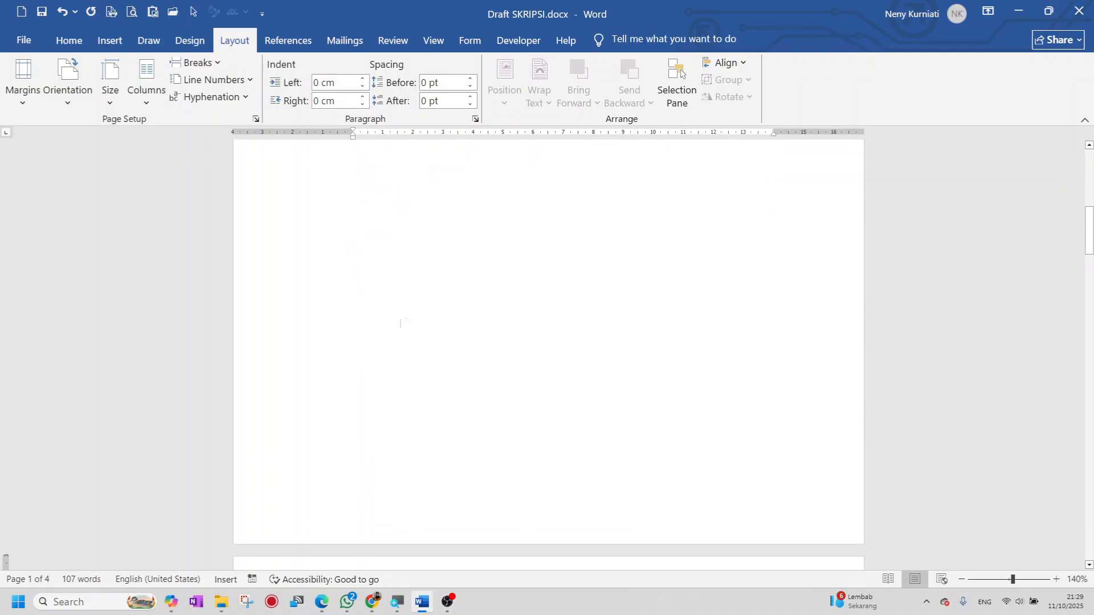
scroll(401, 322, "down", 3)
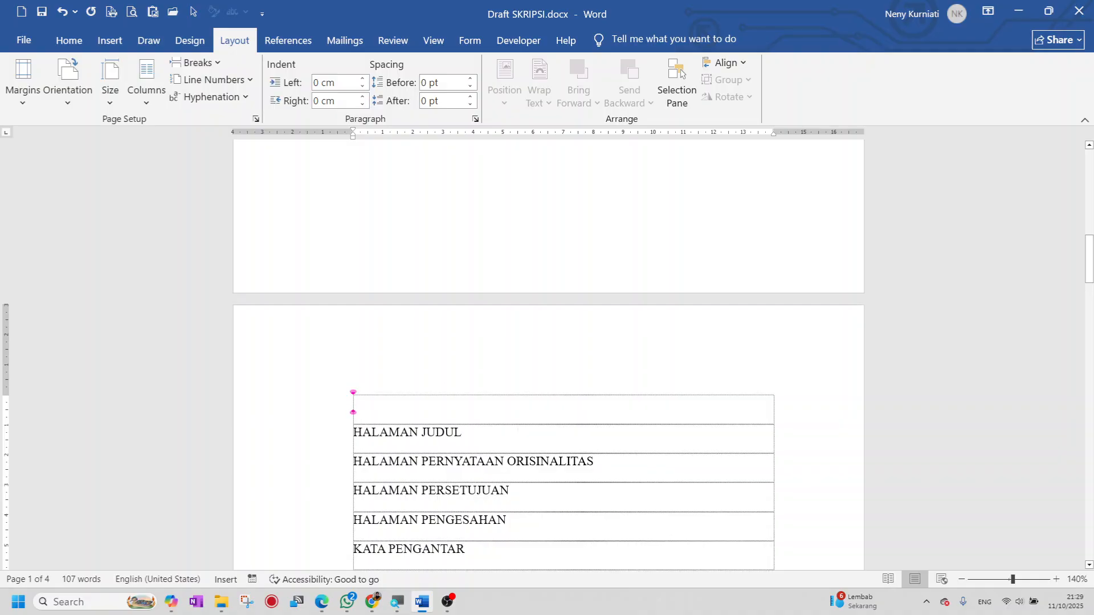
key("Delete")
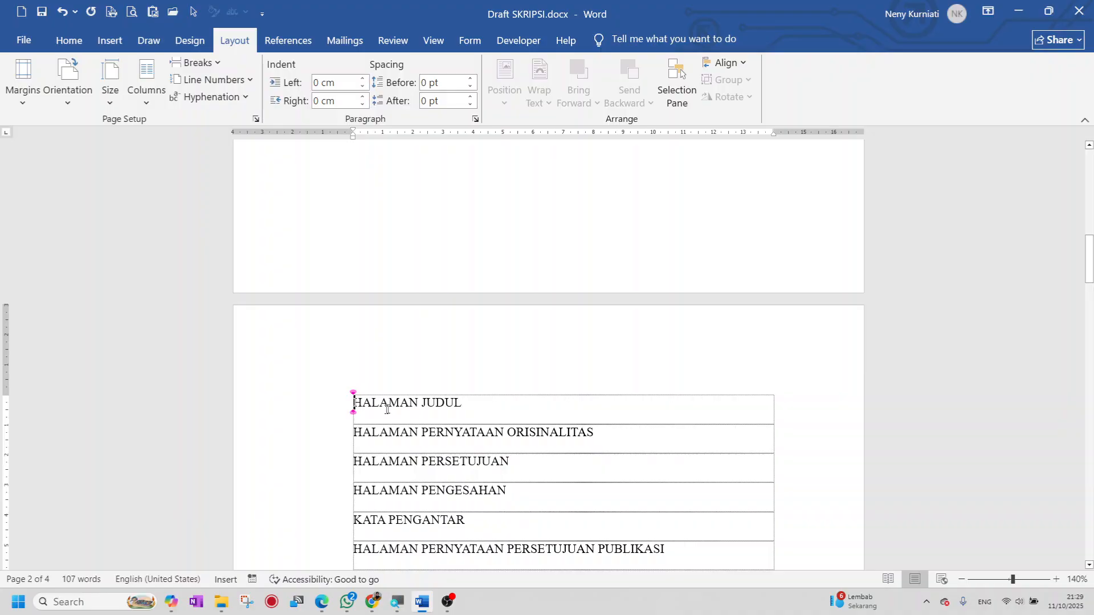
- Add blank rows after HALAMAN JUDUL
left_click(468, 405)
key("Return")
key("Return")
key("Return")
key("Return")
key("Return")
key("Return")
key("Return")
key("Return")
key("Return")
key("Return")
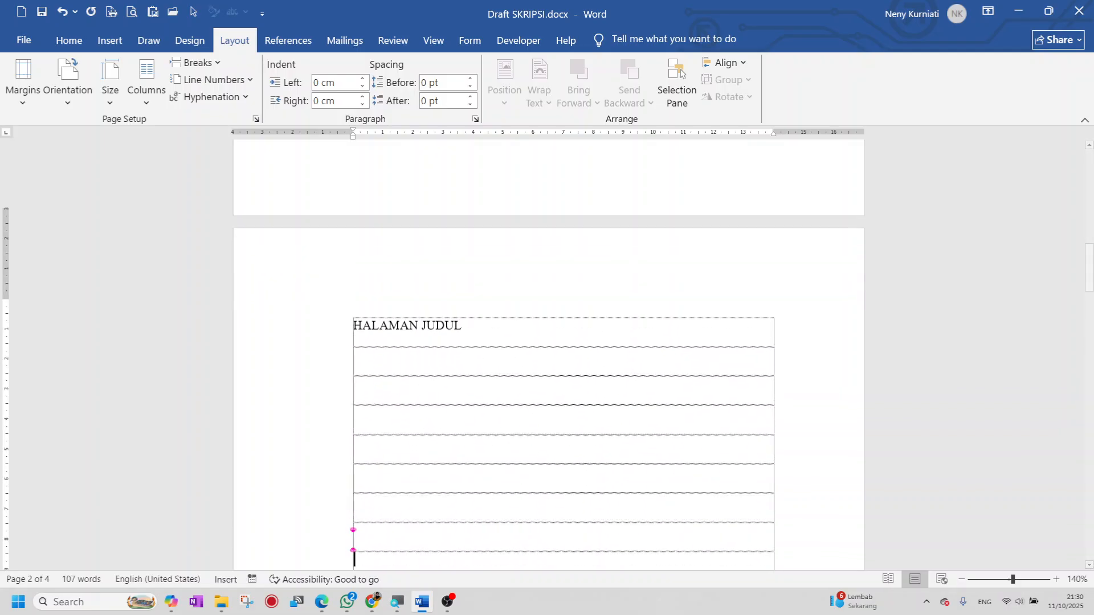
scroll(559, 366, "down", 1)
scroll(472, 486, "down", 2)
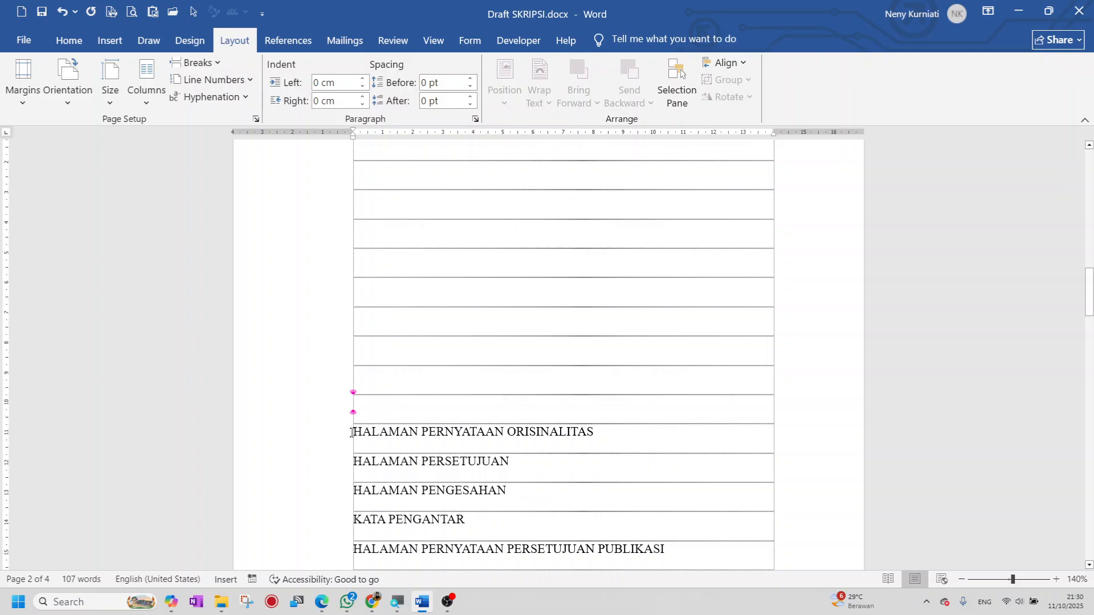
- Start HALAMAN PERNYATAAN ORISINALITAS on a new page with a Next Page section break
key("Down")
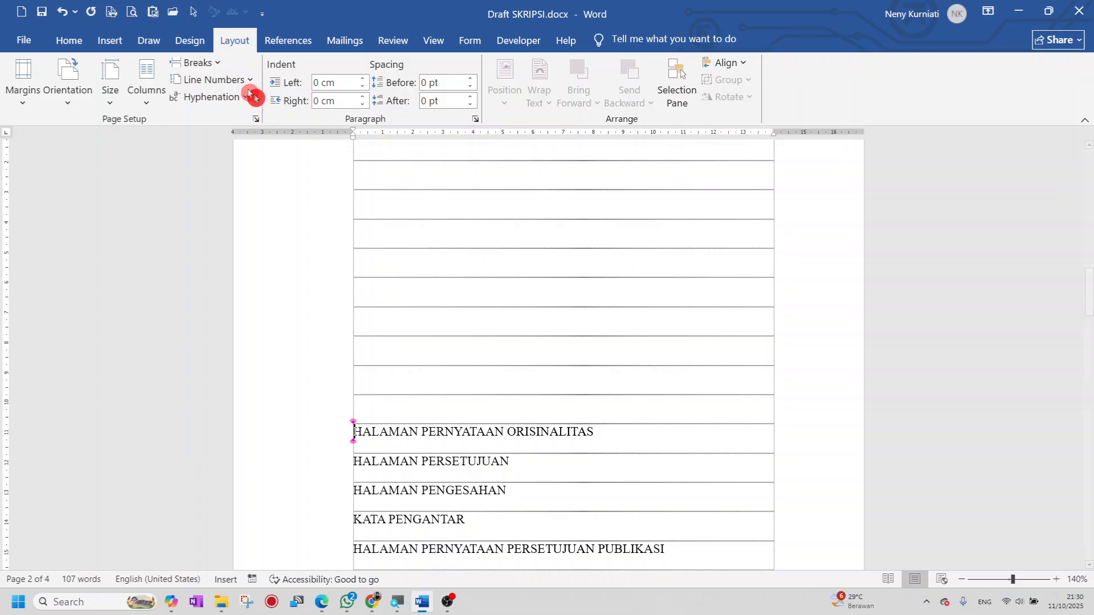
left_click(225, 66)
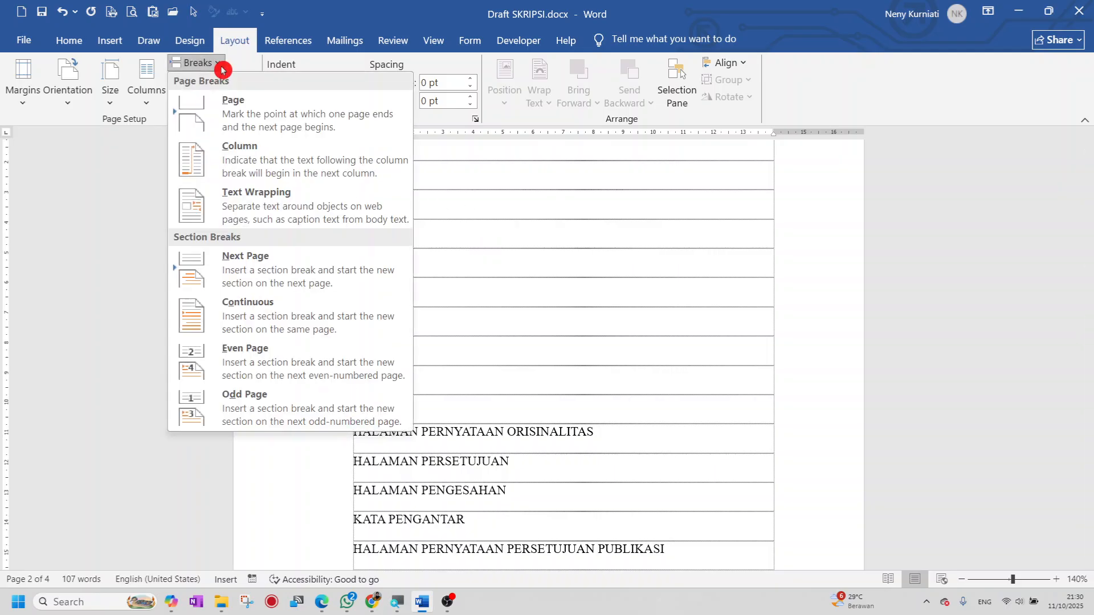
left_click(304, 279)
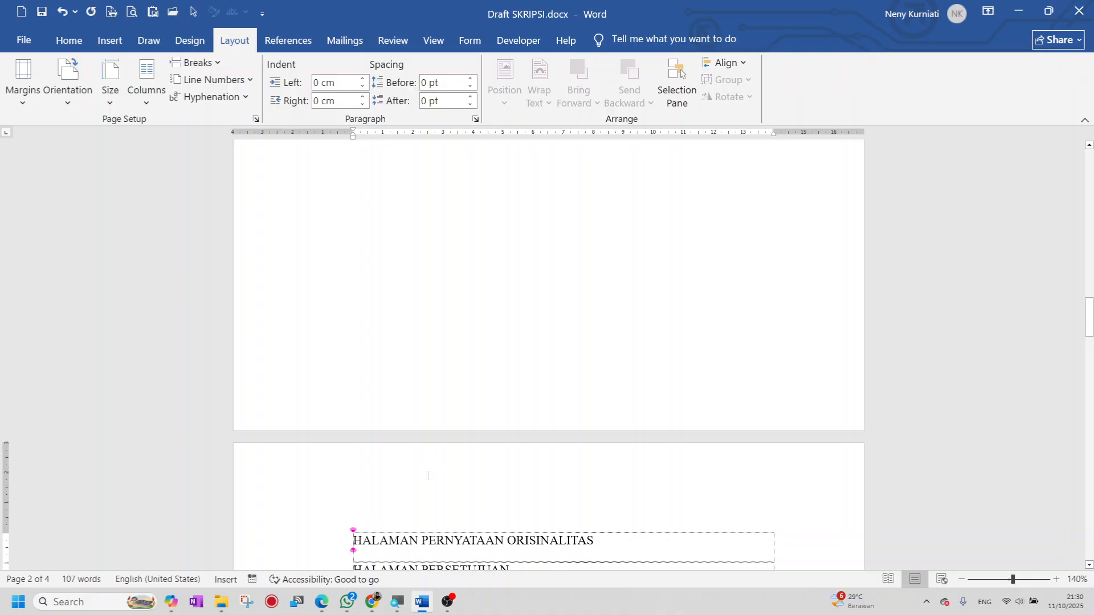
scroll(428, 475, "down", 1)
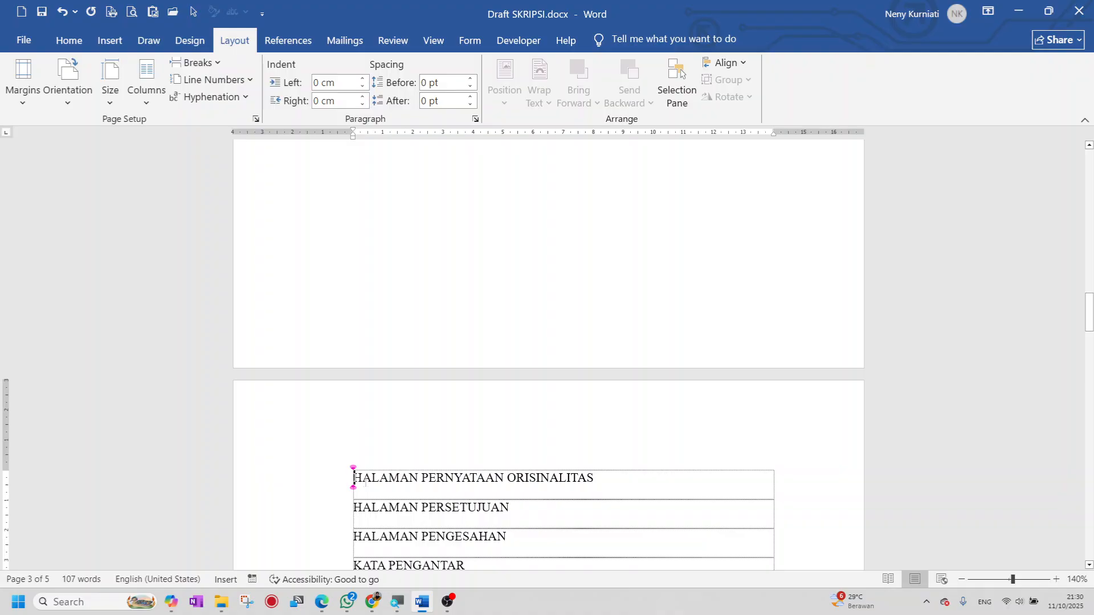
- Add blank rows after HALAMAN PERNYATAAN ORISINALITAS
scroll(354, 478, "down", 1)
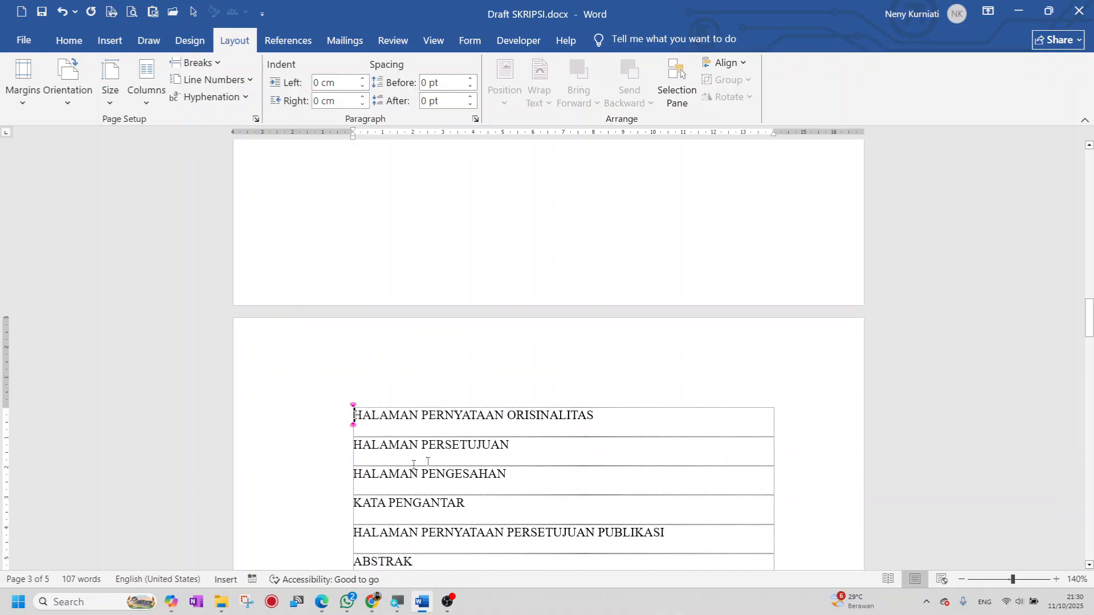
key("End")
key("Return")
key("Return")
key("Return")
key("Return")
key("Return")
key("Return")
key("Return")
key("Return")
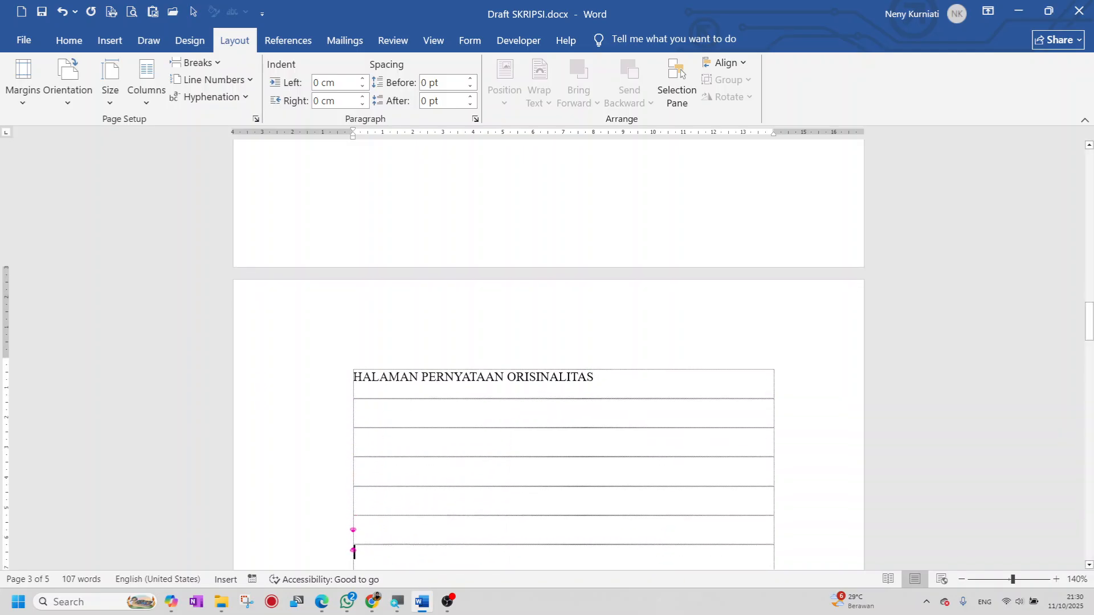
key("Return")
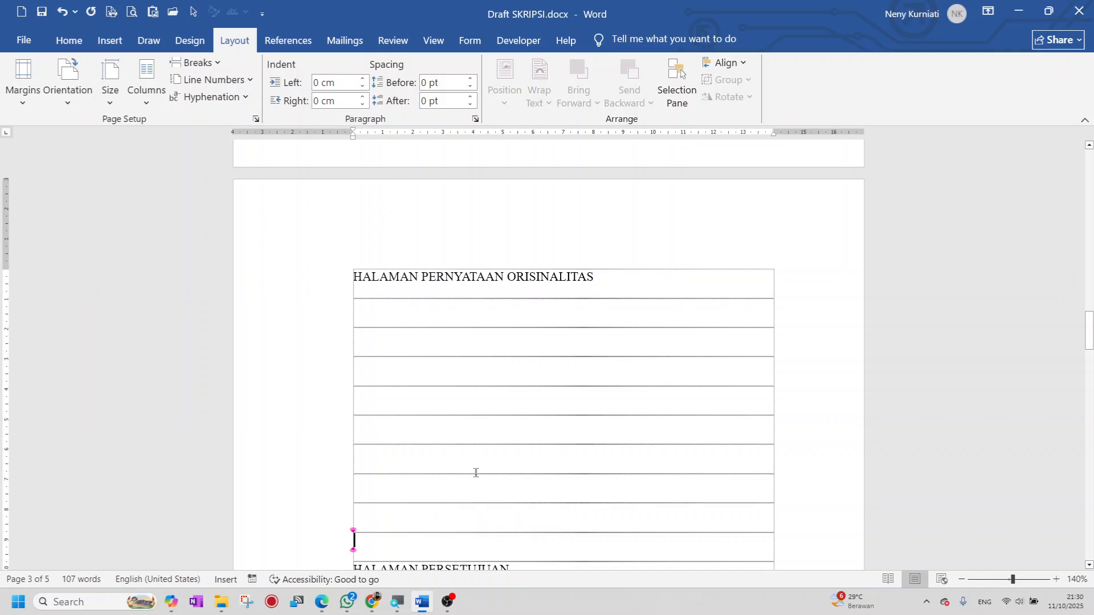
scroll(474, 473, "down", 1)
scroll(474, 473, "down", 3)
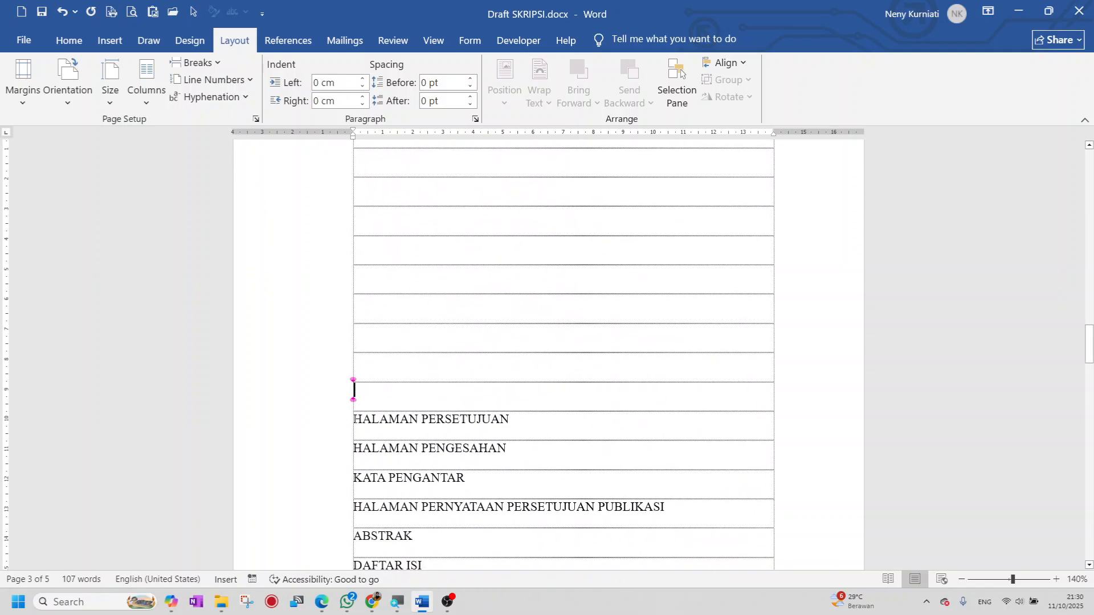
- Start HALAMAN PERSETUJUAN on a new page with a Next Page section break
key("Down")
left_click(220, 65)
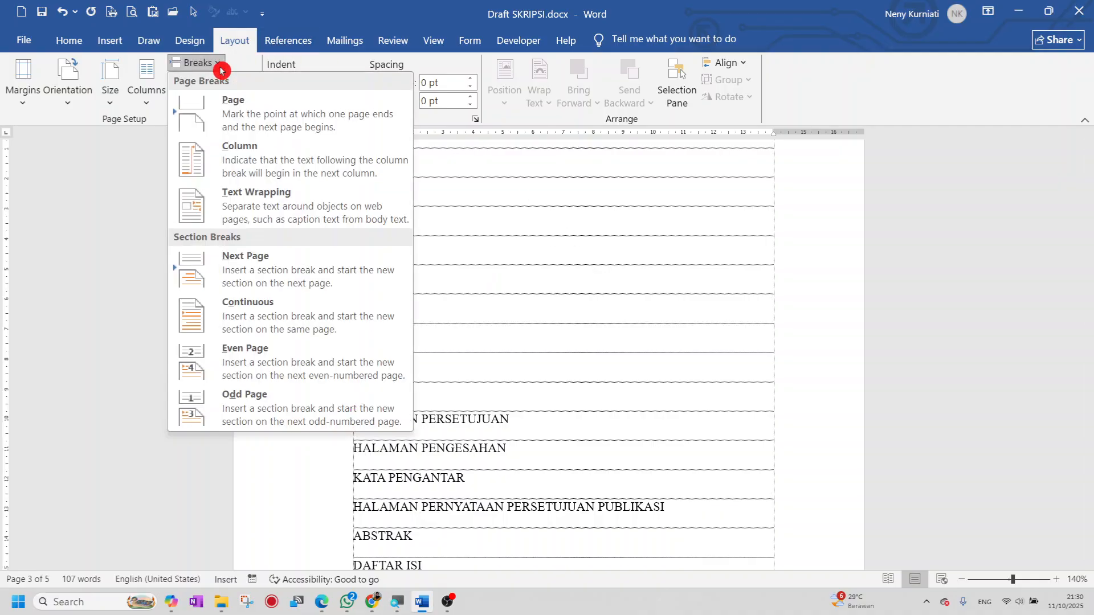
left_click(246, 269)
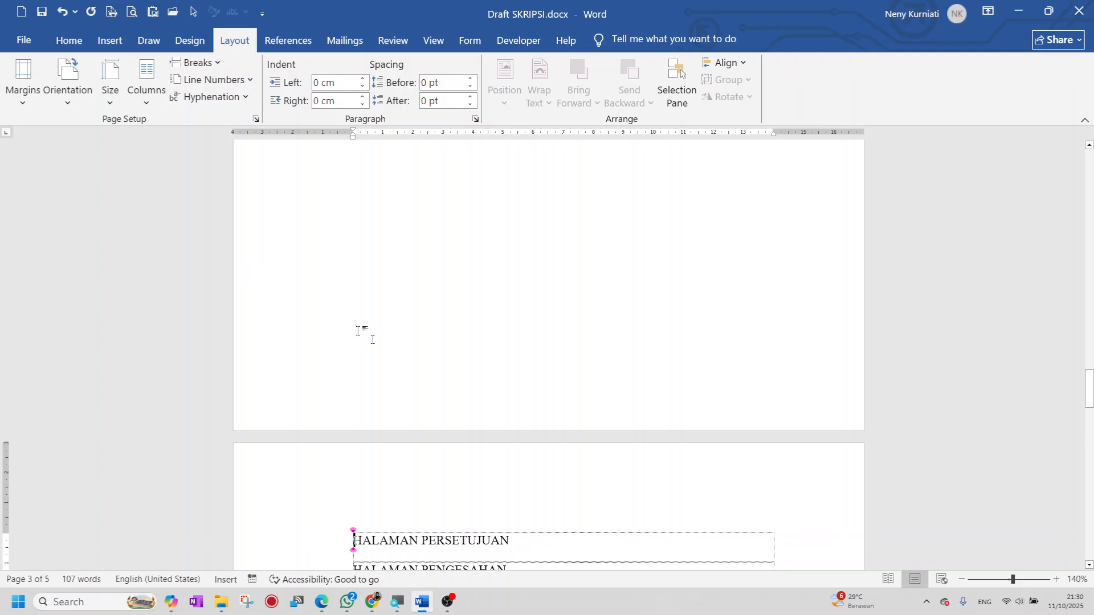
scroll(358, 331, "down", 5)
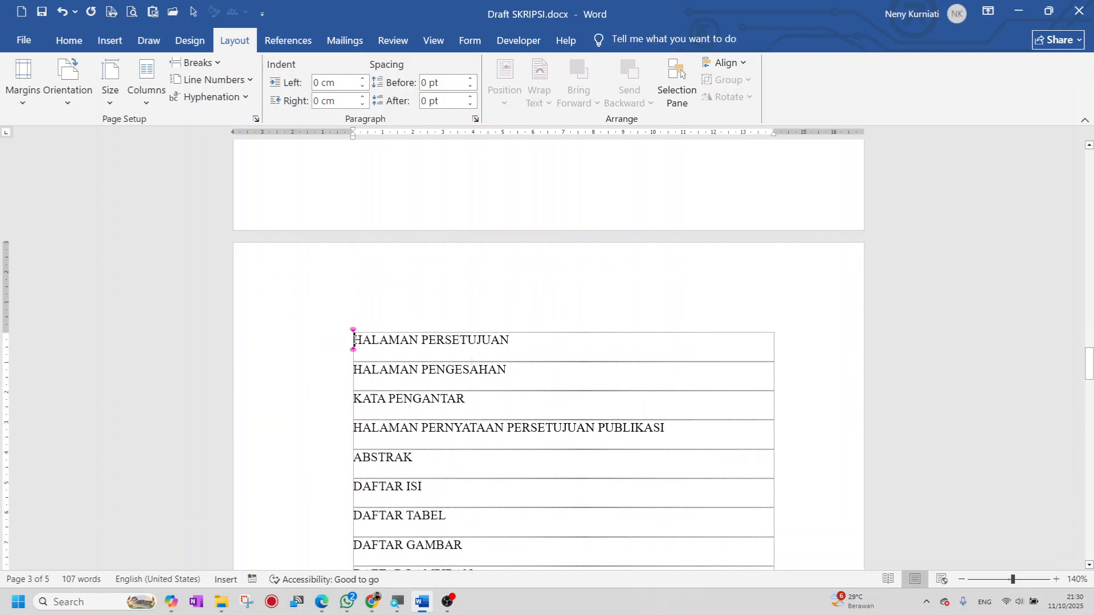
scroll(472, 360, "up", 6)
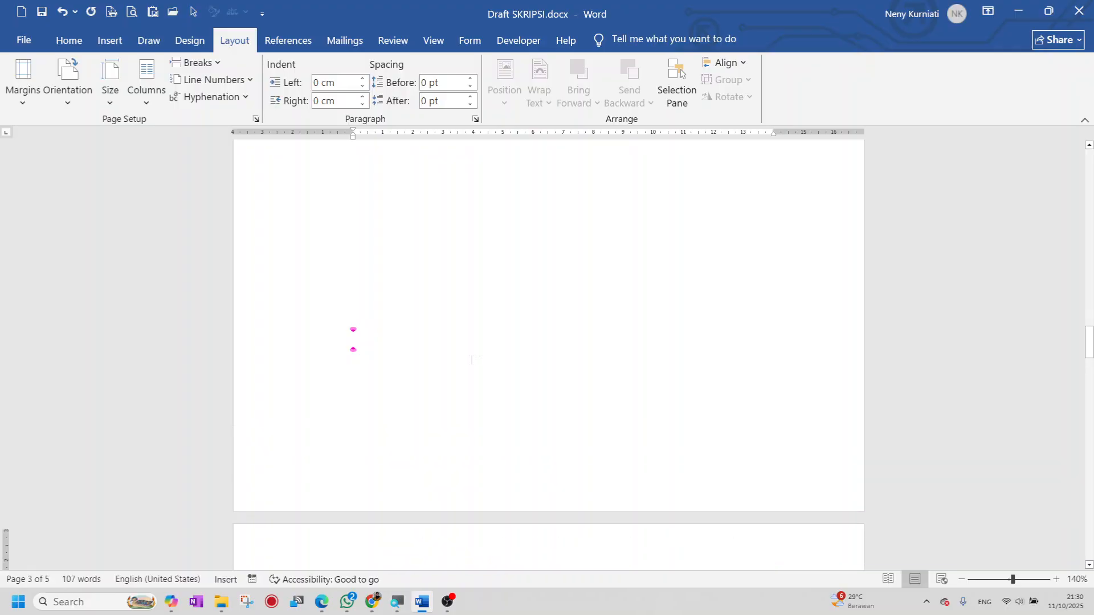
- Delete the break after the blank rows so the later headings rejoin the page
scroll(472, 361, "up", 3)
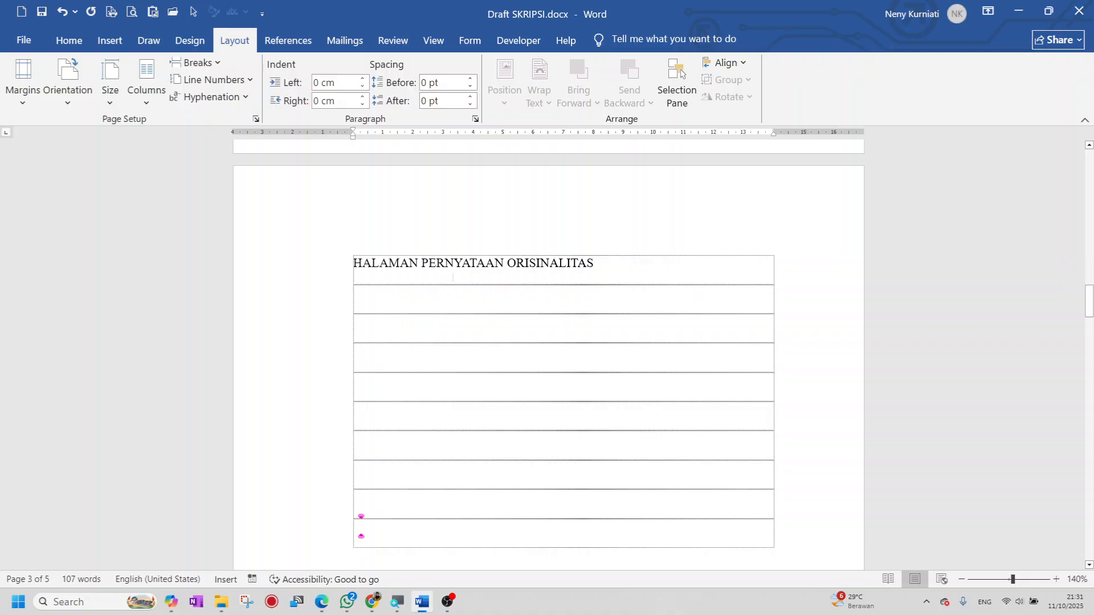
mouse_move(1089, 287)
left_mouse_down()
mouse_move(1090, 360)
mouse_move(1090, 301)
left_mouse_up()
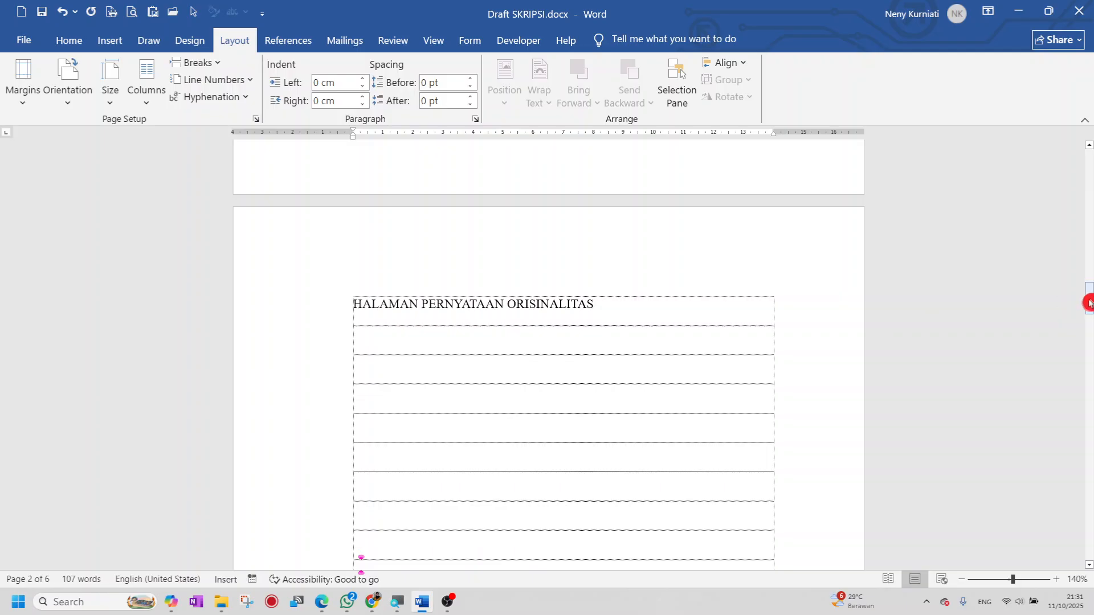
mouse_move(1090, 303)
left_mouse_down()
mouse_move(1080, 375)
mouse_move(1079, 312)
left_mouse_up()
left_click(381, 442)
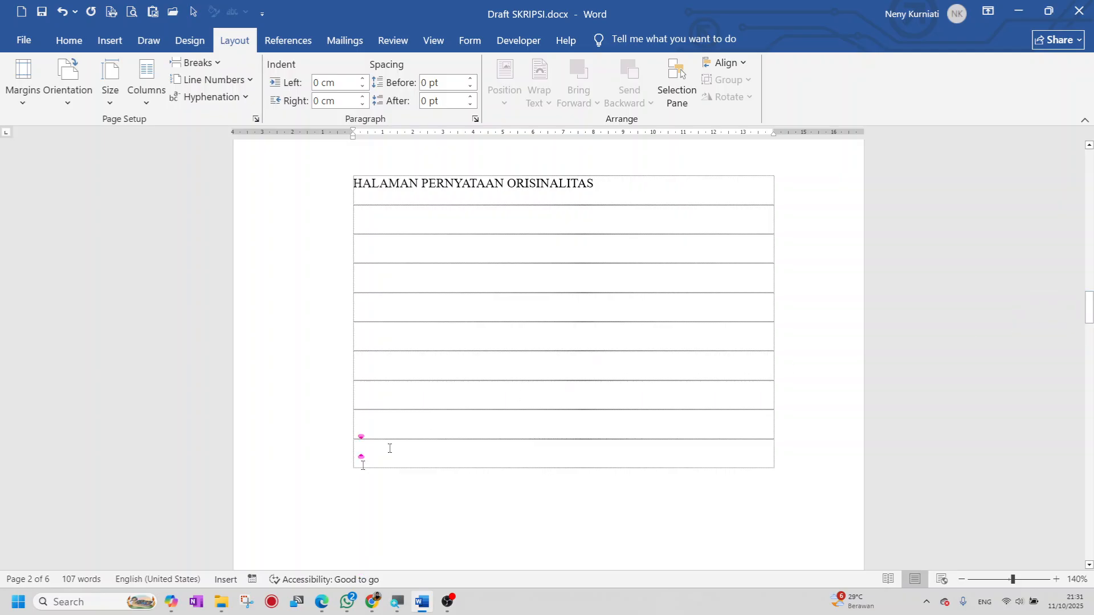
left_click(367, 426)
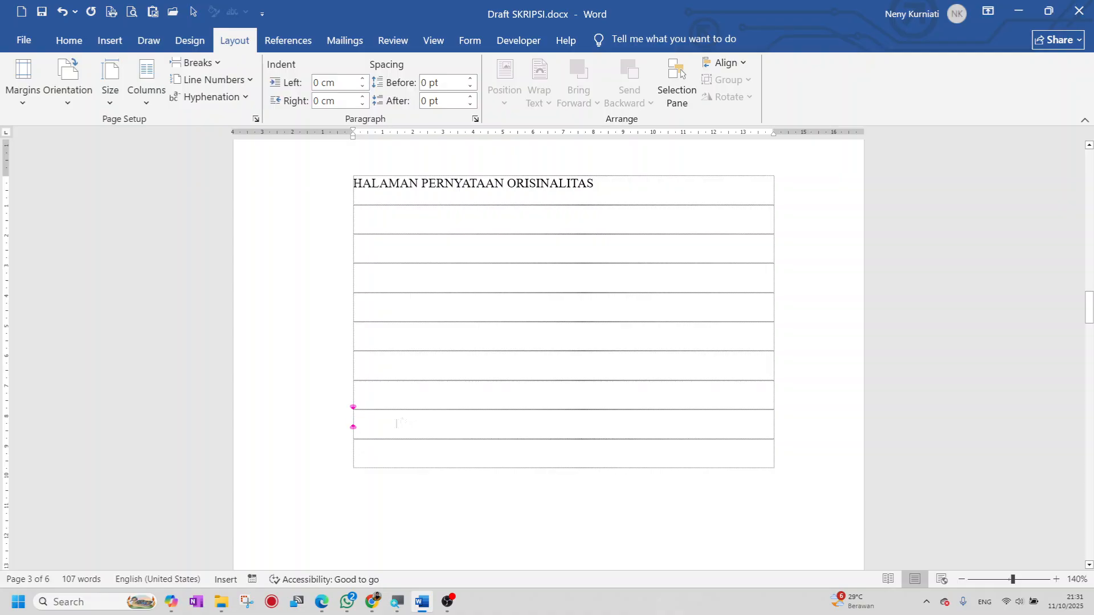
key("Delete")
key("Delete")
key("Delete")
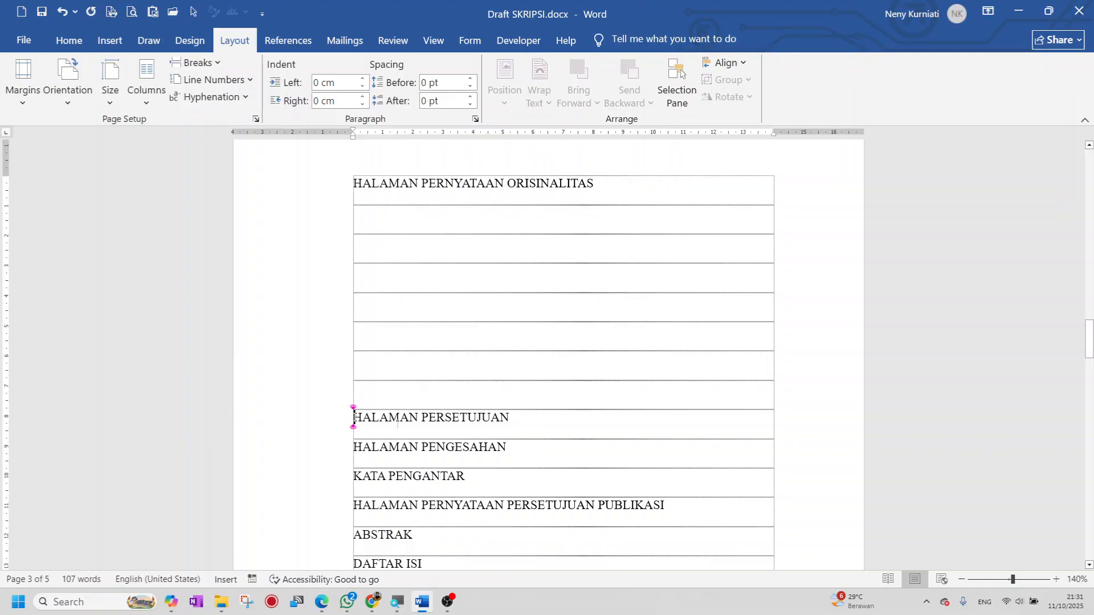
- Adjust the gap to seven empty rows above HALAMAN PERSETUJUAN
left_click(359, 370)
key("Delete")
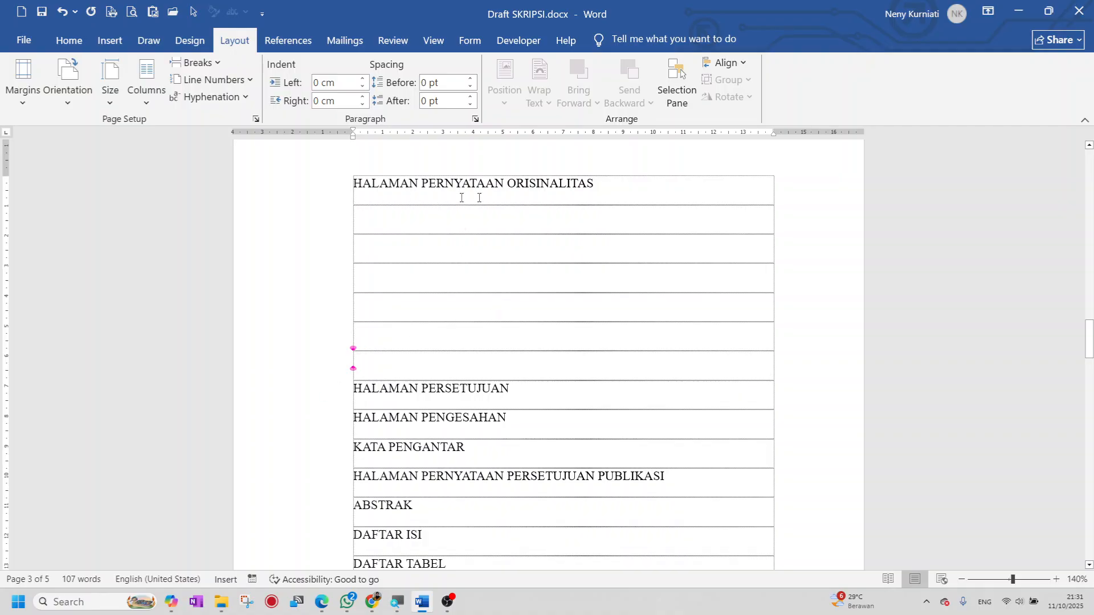
left_click(355, 388)
key("Return")
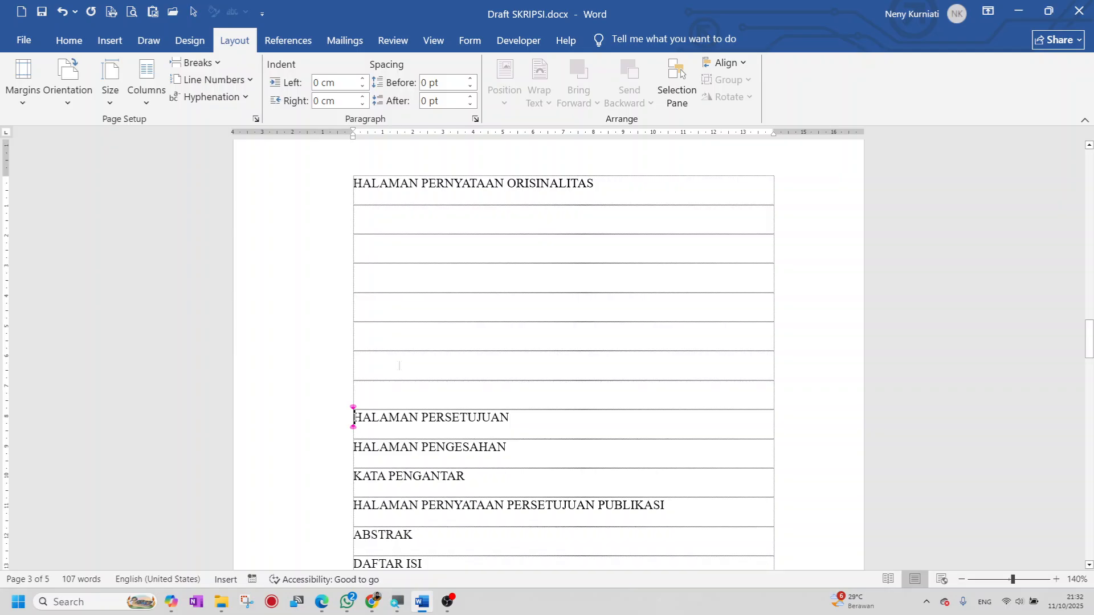
scroll(400, 376, "down", 1)
scroll(387, 374, "up", 1)
- Insert a Page break before HALAMAN PERSETUJUAN, extending the draft to six pages
left_click(242, 43)
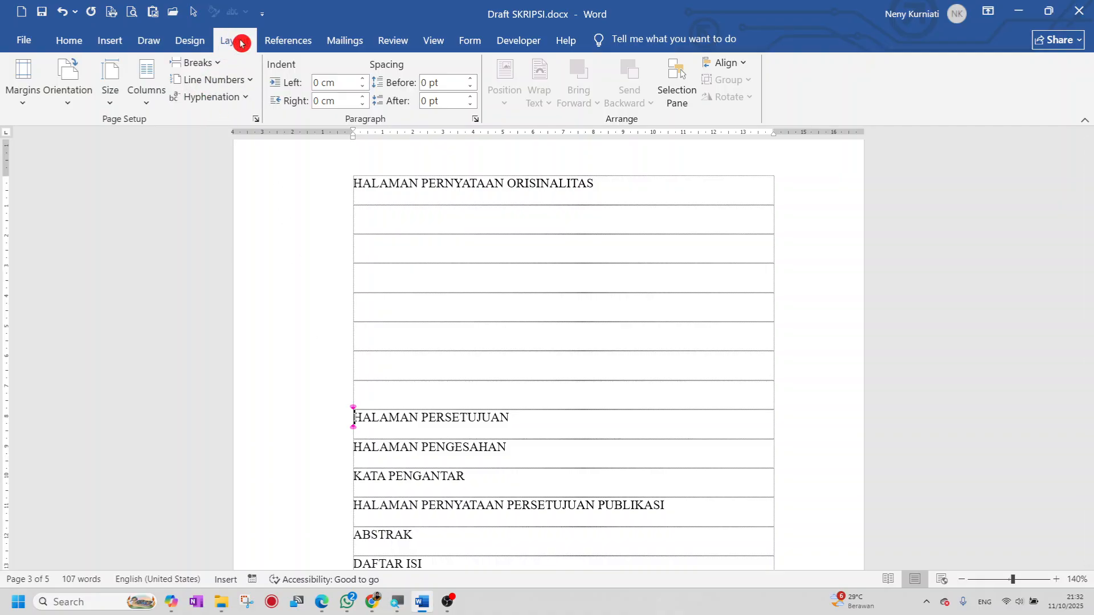
left_click(219, 65)
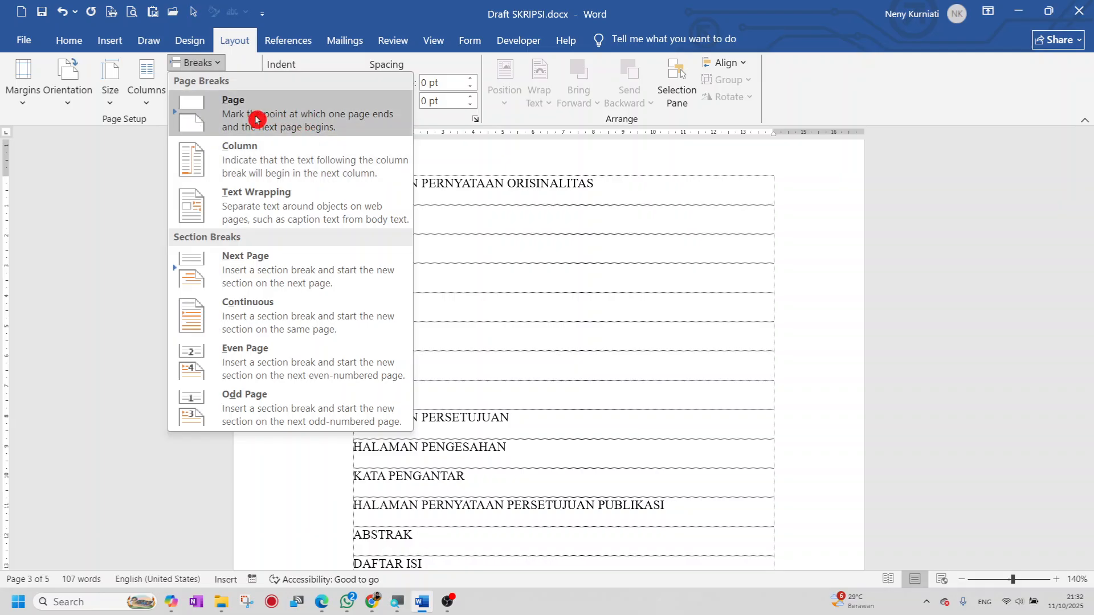
left_click(293, 118)
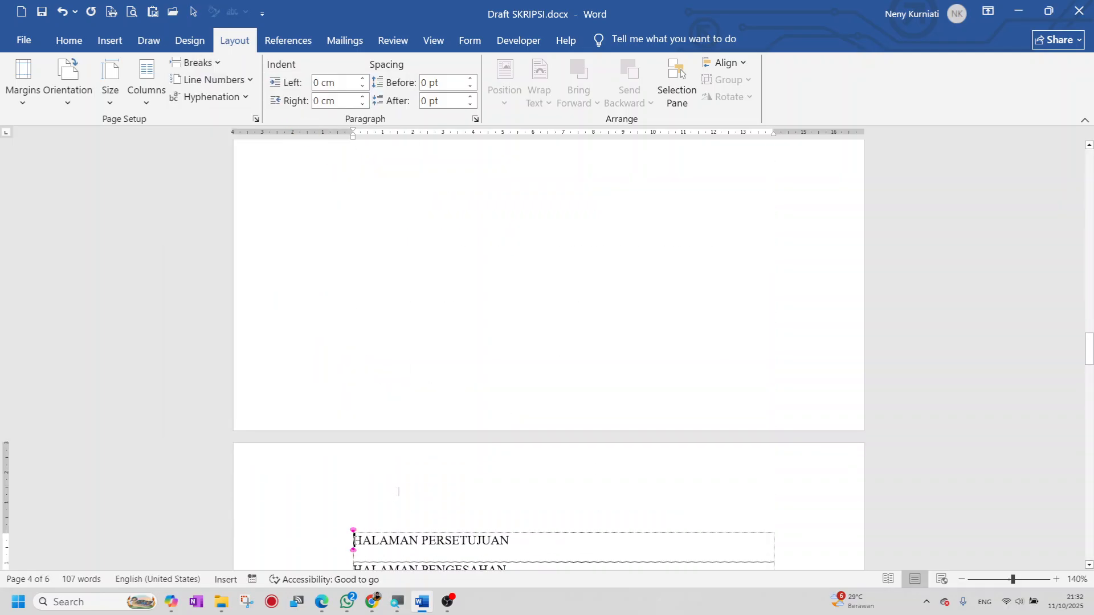
scroll(400, 489, "up", 5)
scroll(399, 489, "up", 8)
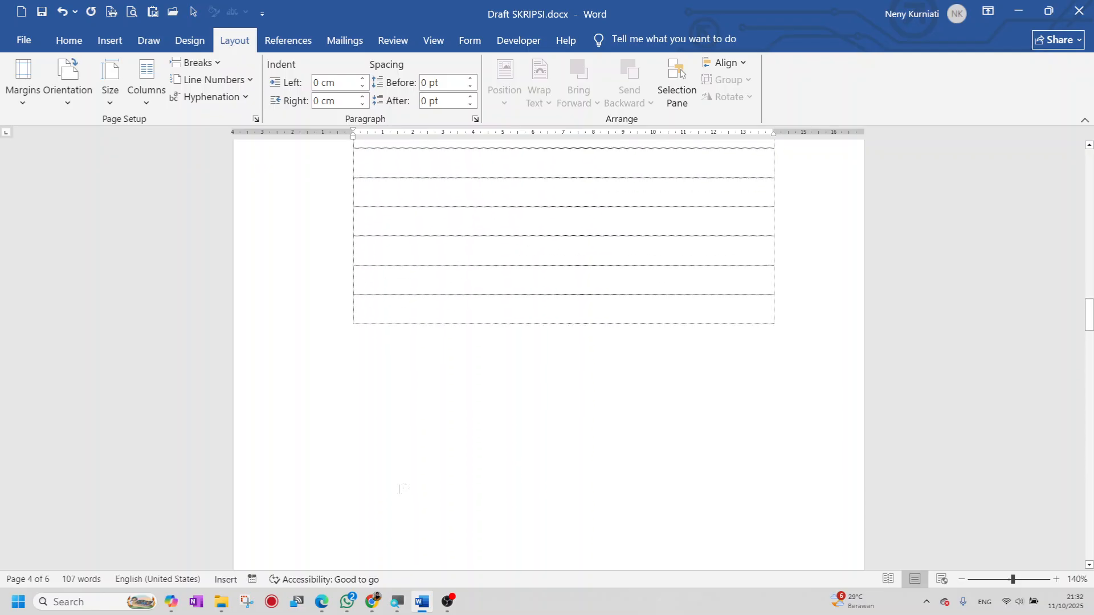
scroll(400, 489, "up", 2)
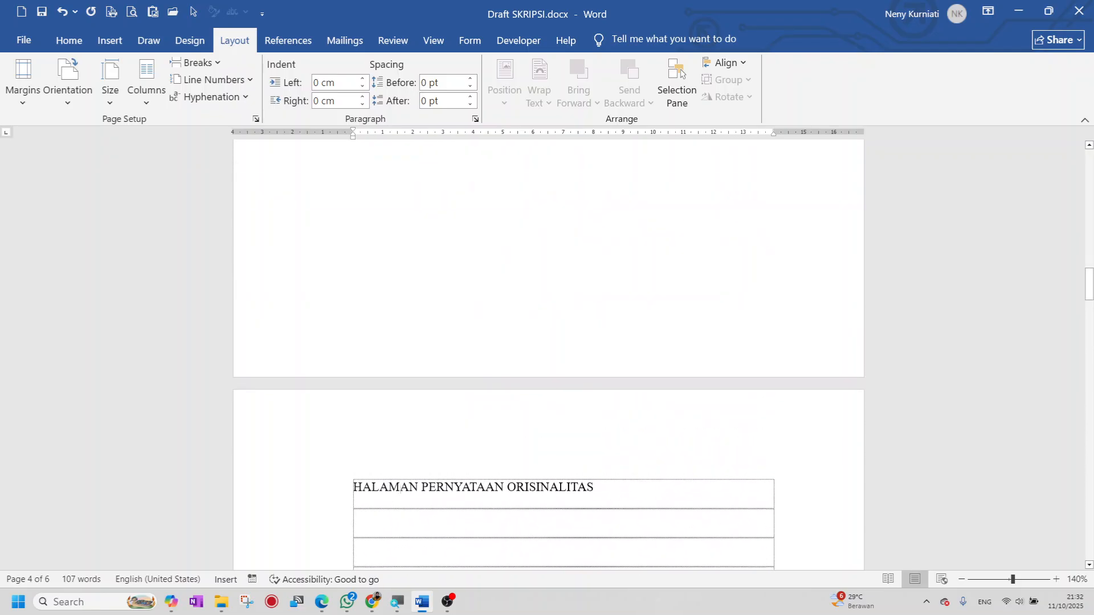
double_click(392, 340)
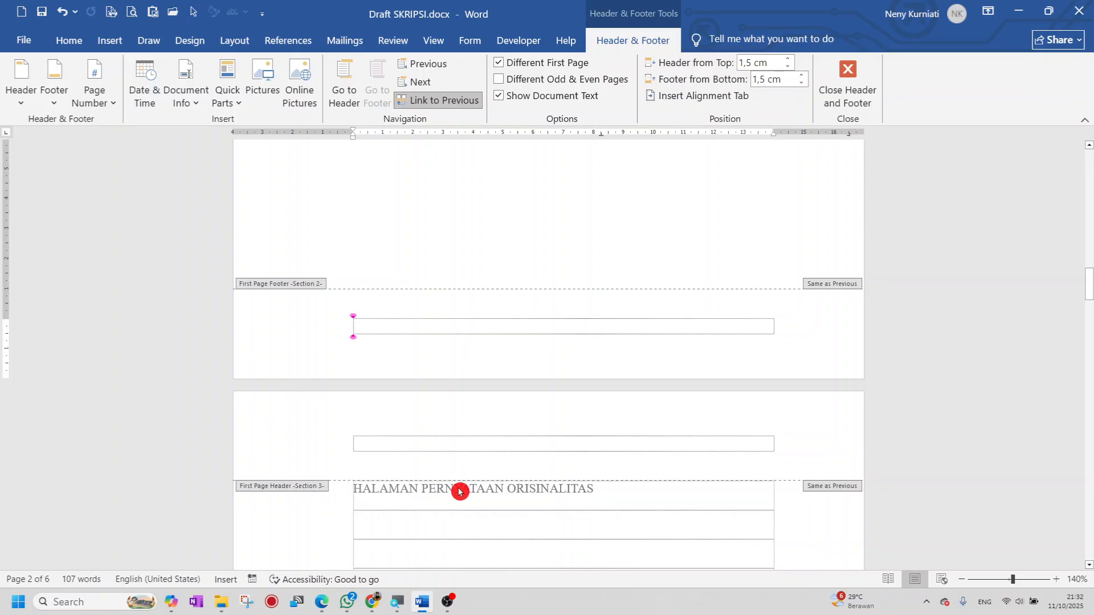
scroll(458, 488, "down", 5)
scroll(466, 473, "down", 12)
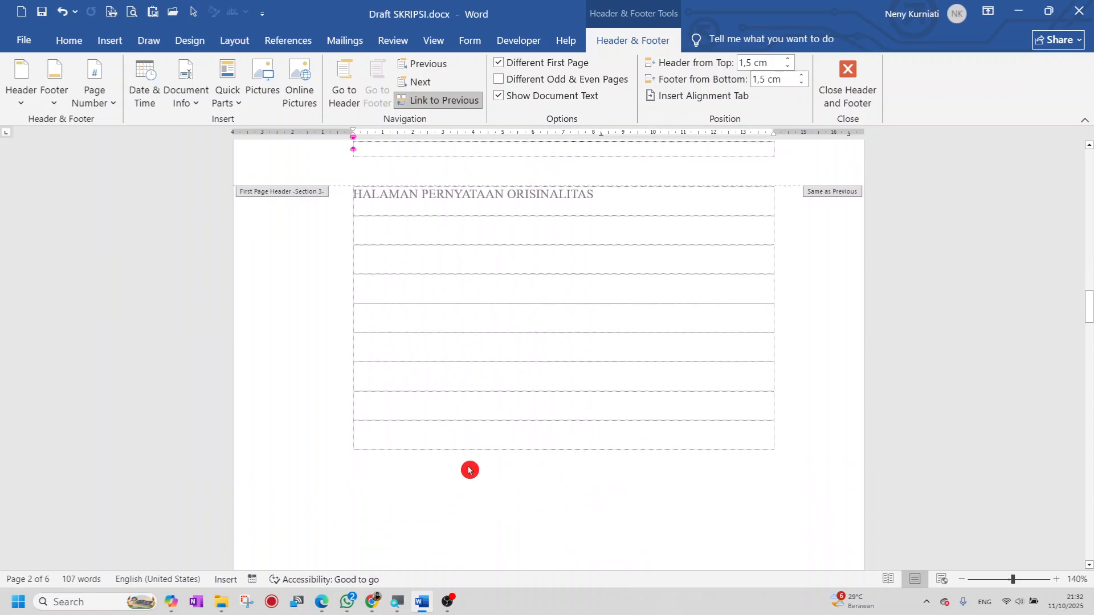
scroll(468, 471, "down", 6)
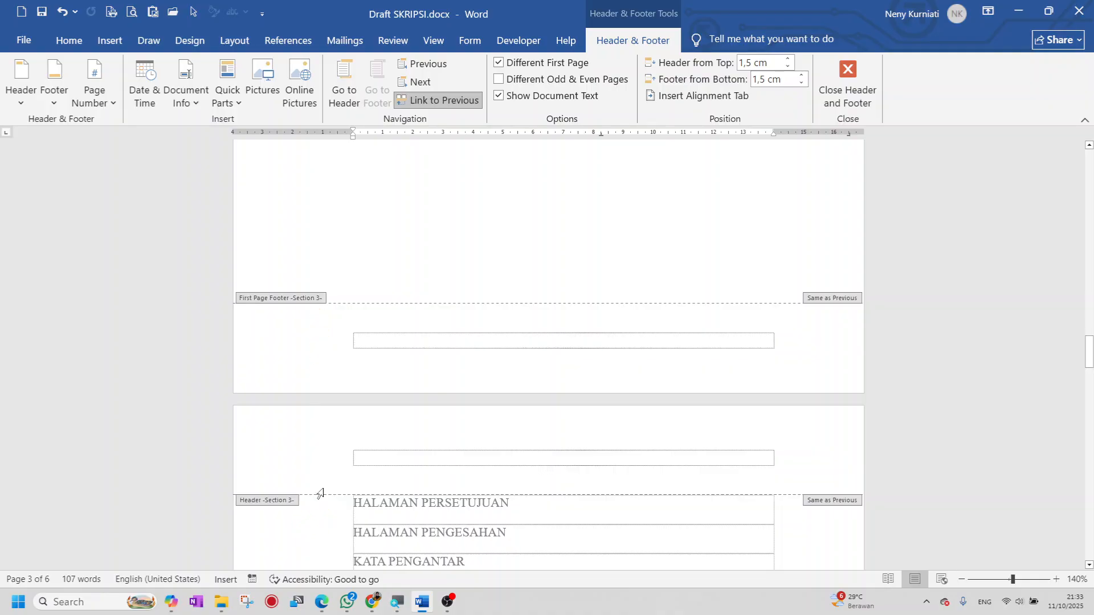
scroll(322, 493, "up", 3)
scroll(328, 491, "up", 6)
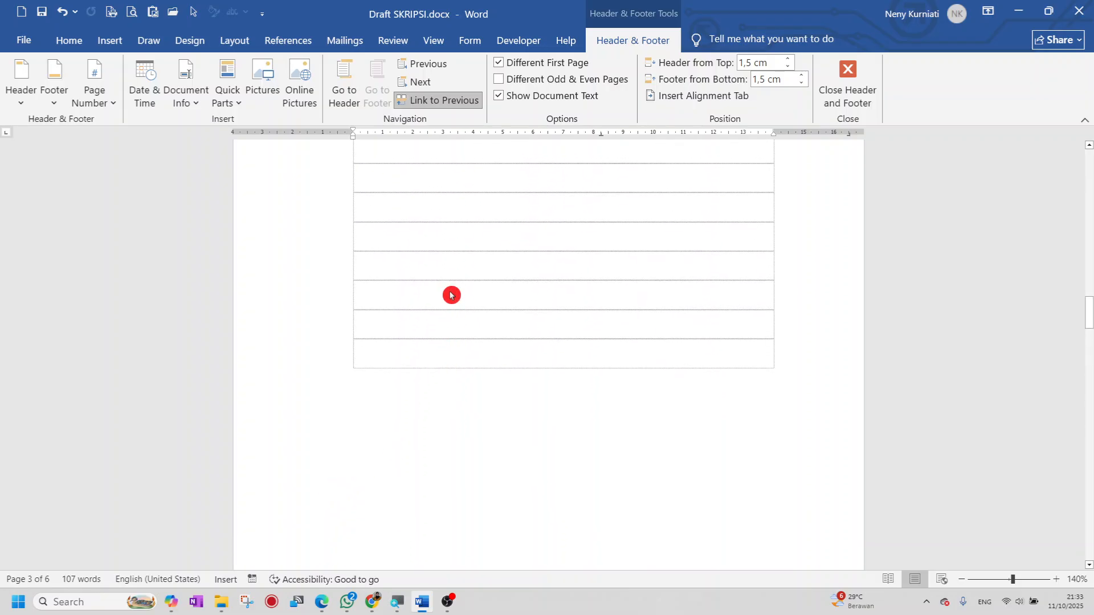
left_click(845, 101)
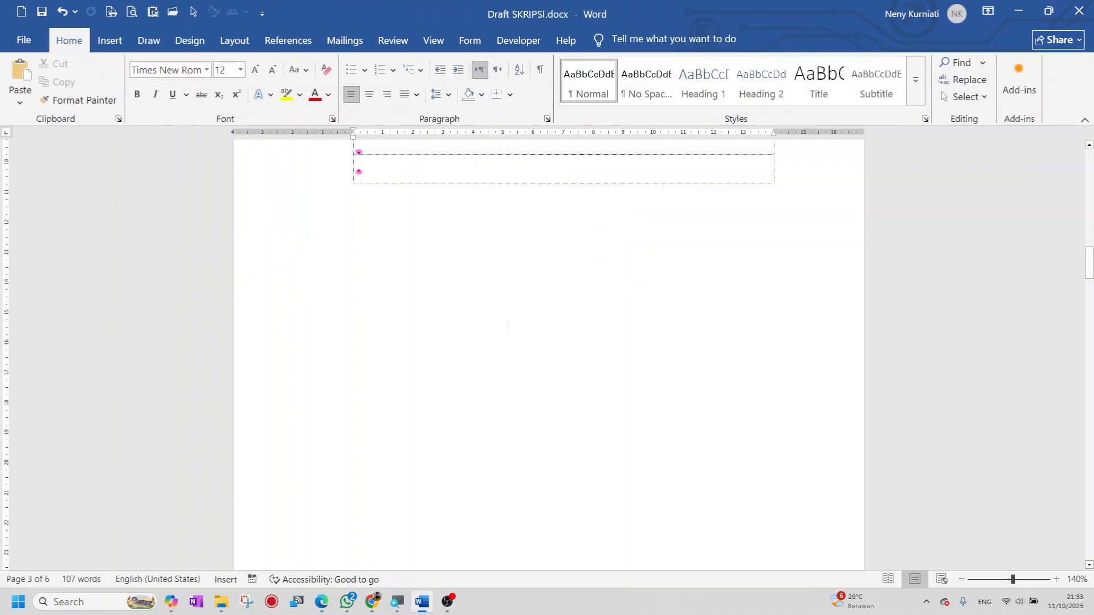
- Add blank rows after HALAMAN PERSETUJUAN
scroll(508, 338, "down", 8)
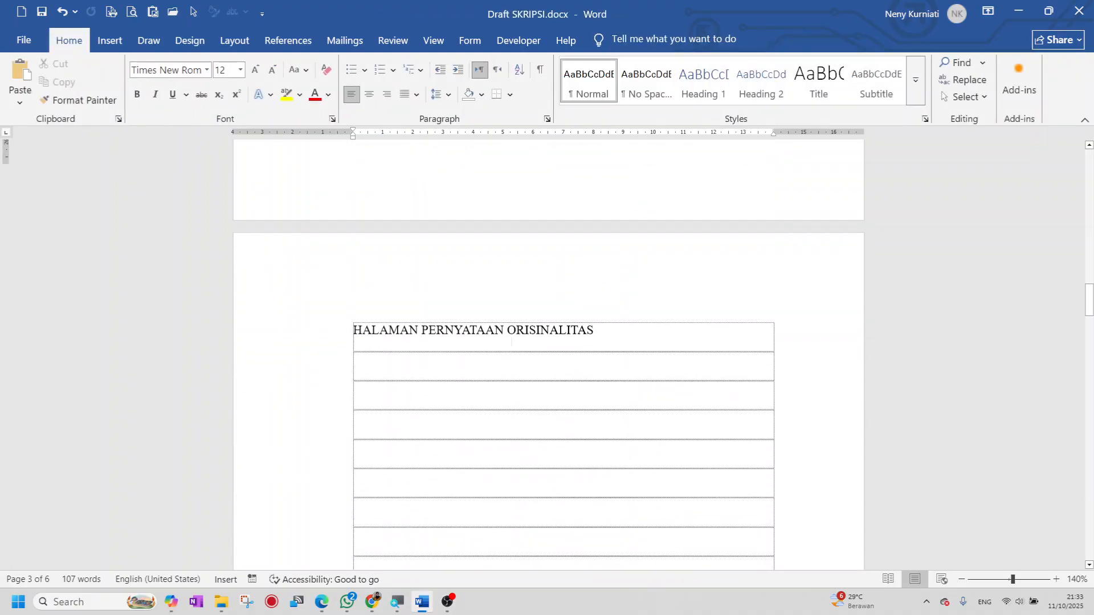
scroll(516, 342, "down", 10)
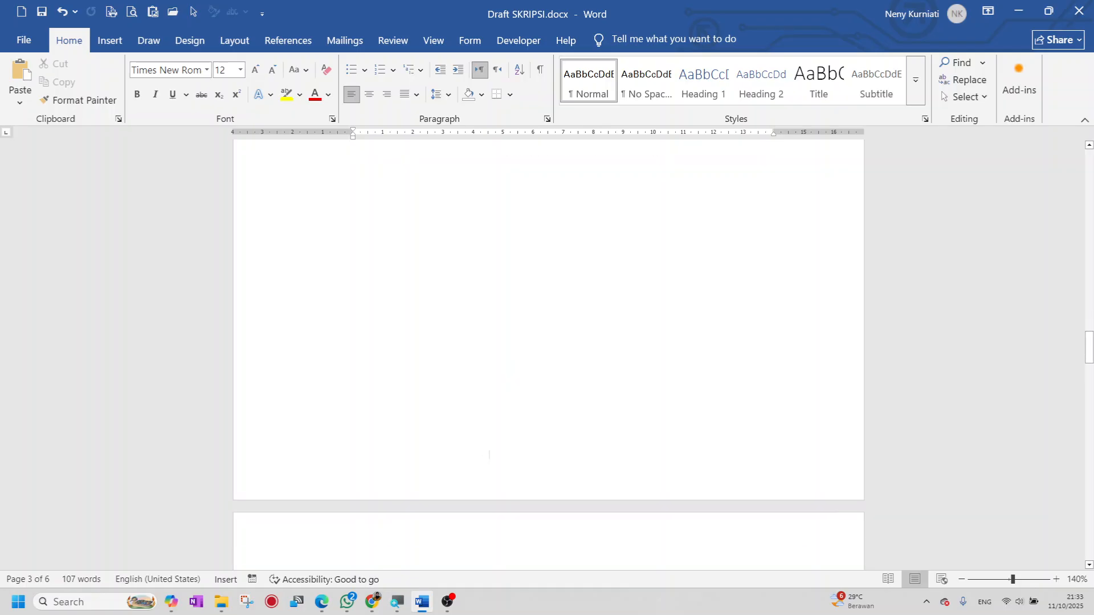
scroll(535, 325, "down", 1)
left_click(533, 319)
key("Return")
key("Return")
key("Return")
key("Return")
key("Return")
key("Return")
key("Return")
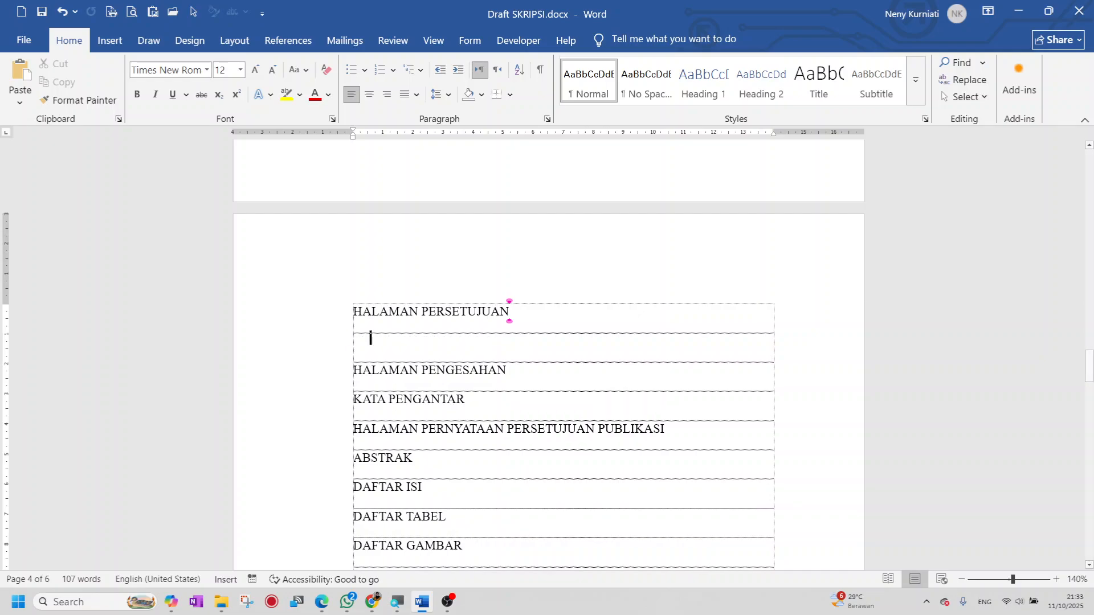
key("Return")
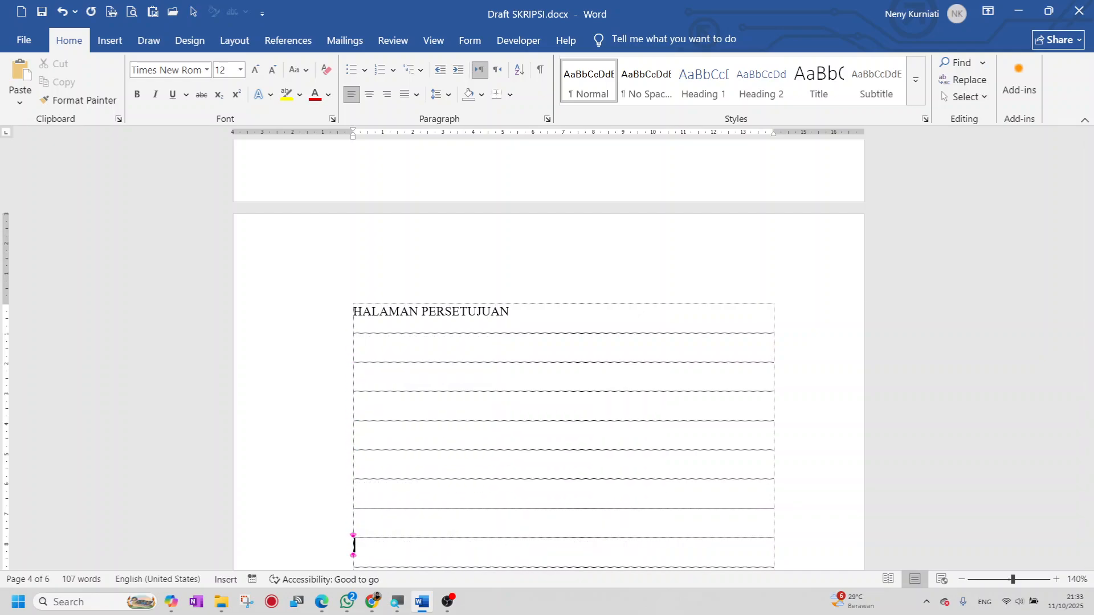
scroll(484, 465, "down", 1)
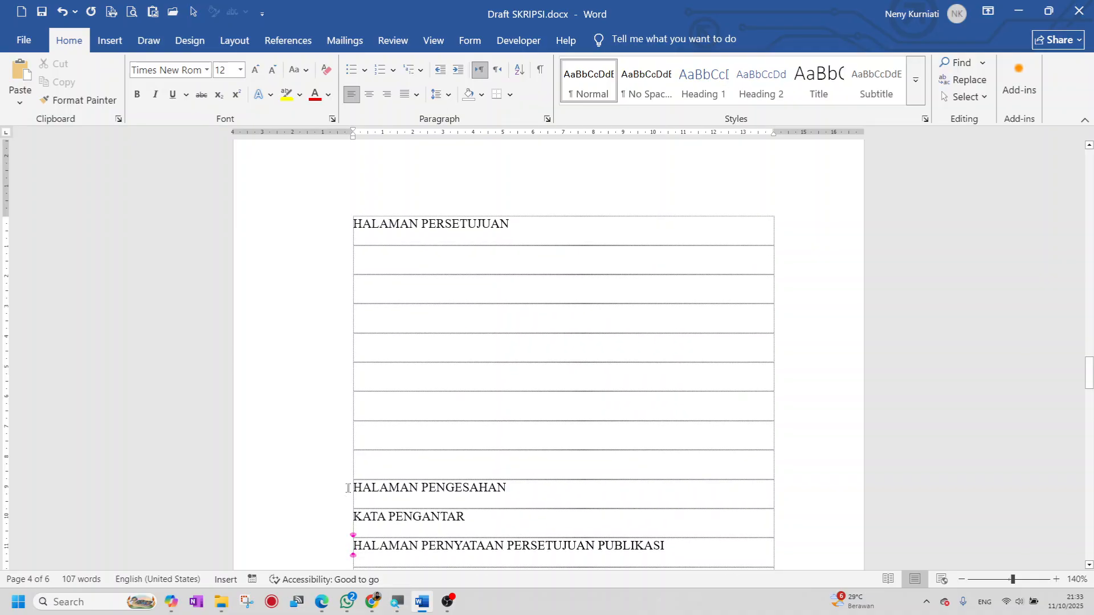
- Move HALAMAN PENGESAHAN onto a new page with a Page break and add blank rows after it
left_click(354, 489)
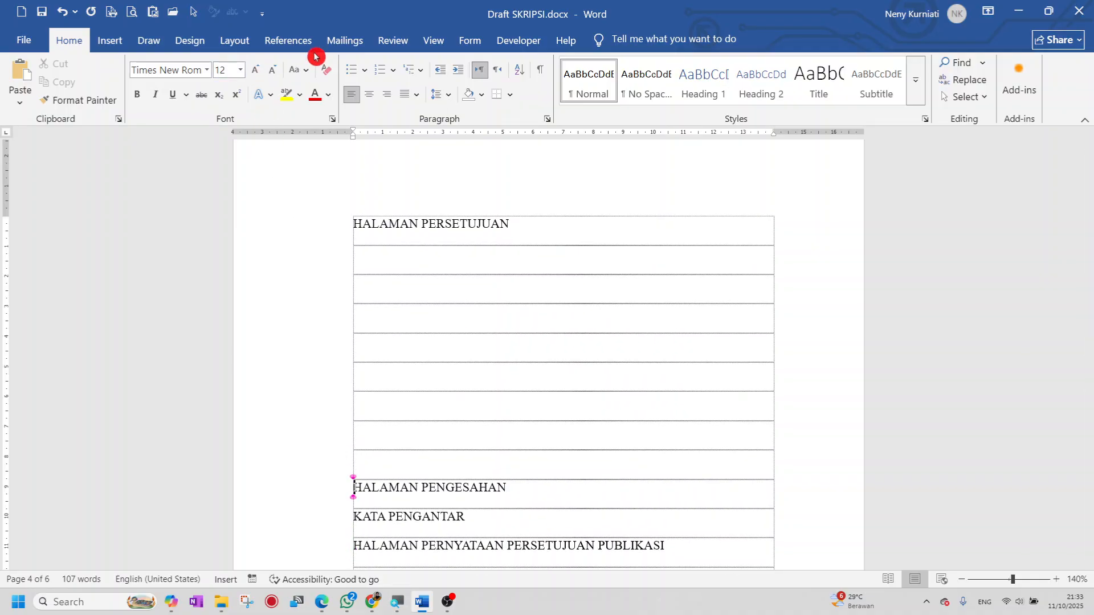
left_click(242, 41)
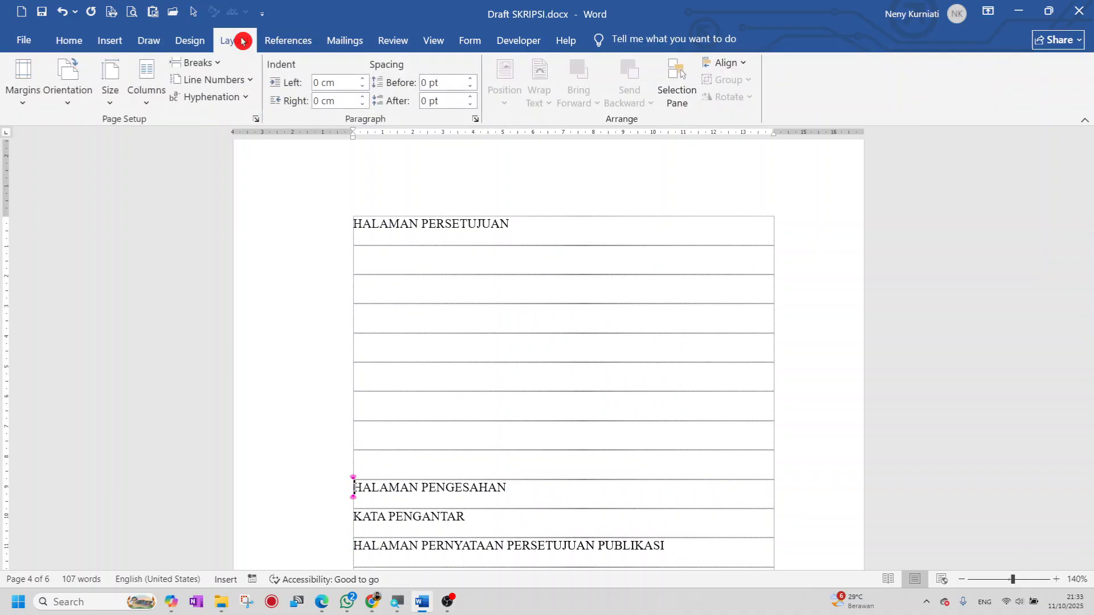
left_click(217, 64)
left_click(233, 119)
scroll(513, 422, "down", 3)
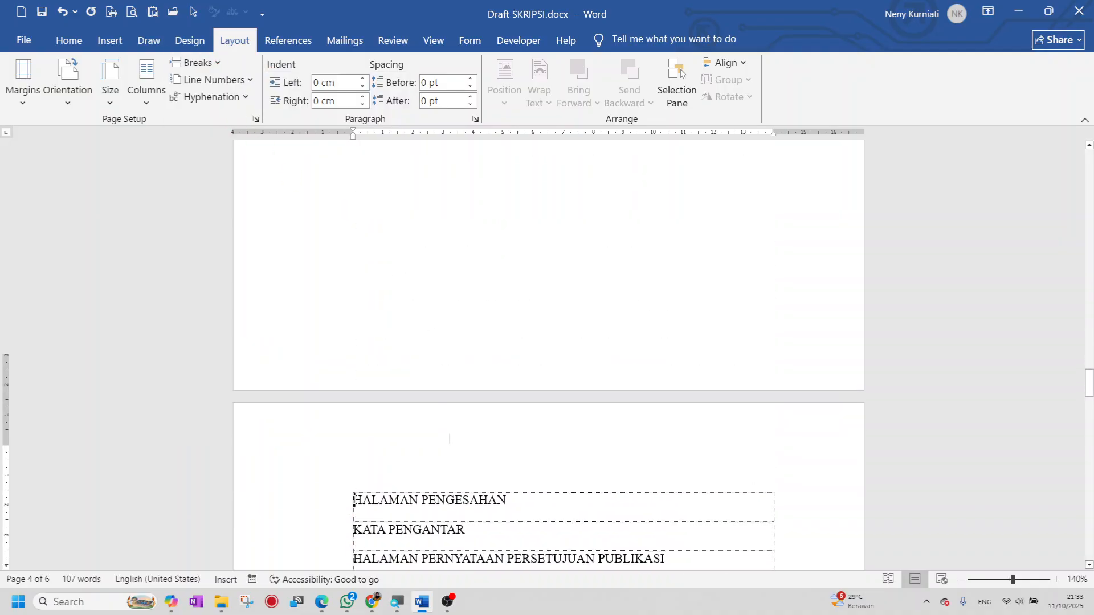
key("Return")
key("Return")
key("Return")
key("Return")
key("Return")
key("Return")
key("Return")
key("Return")
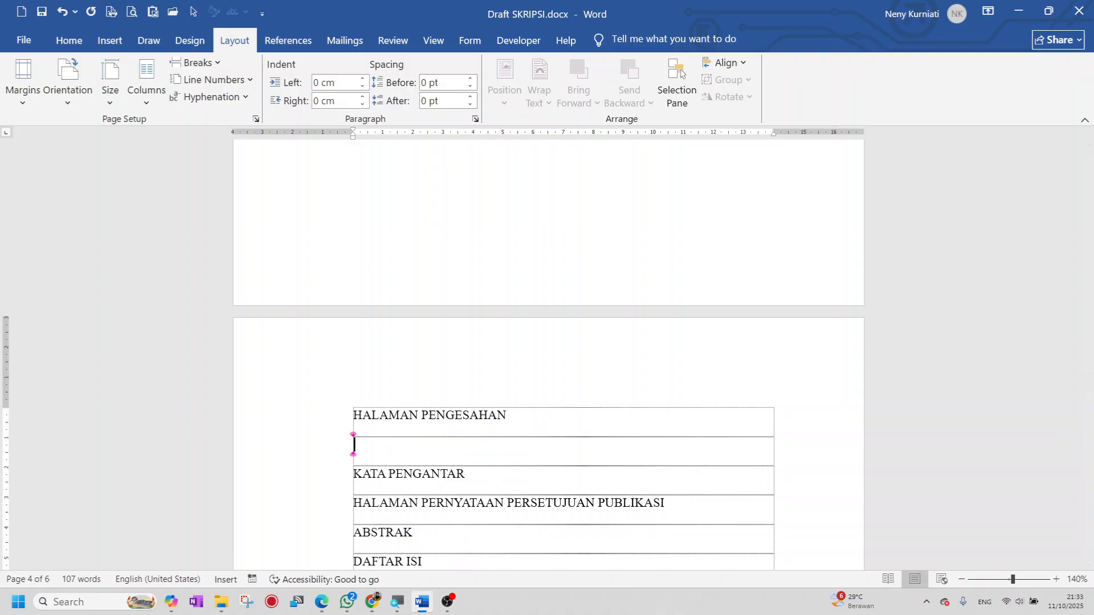
scroll(496, 442, "down", 1)
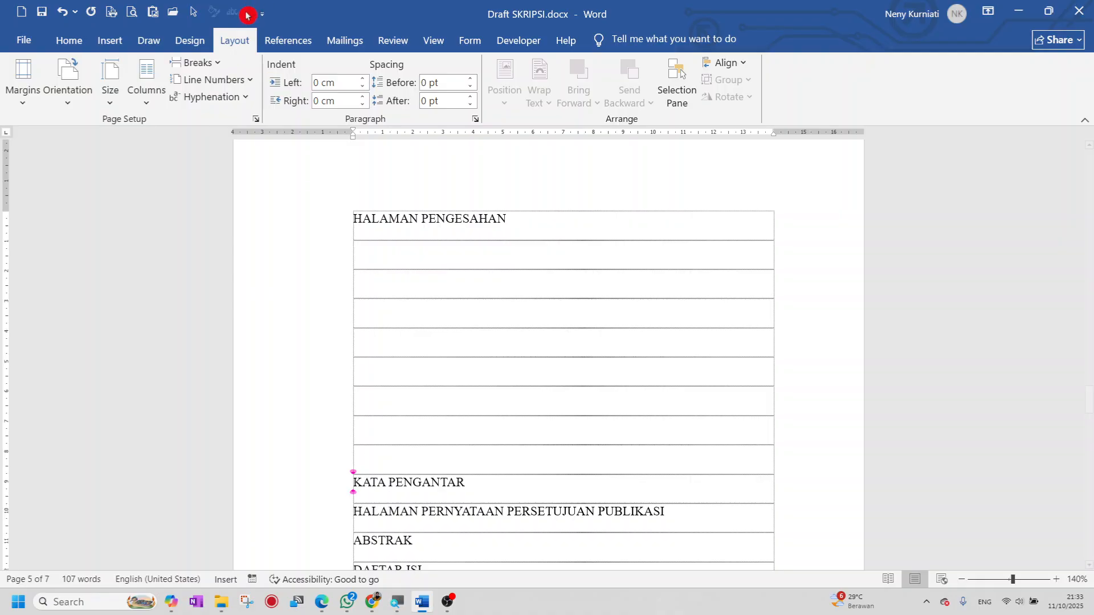
left_click(217, 64)
- Start KATA PENGANTAR and HALAMAN PERNYATAAN on new pages, each followed by blank rows
left_click(248, 124)
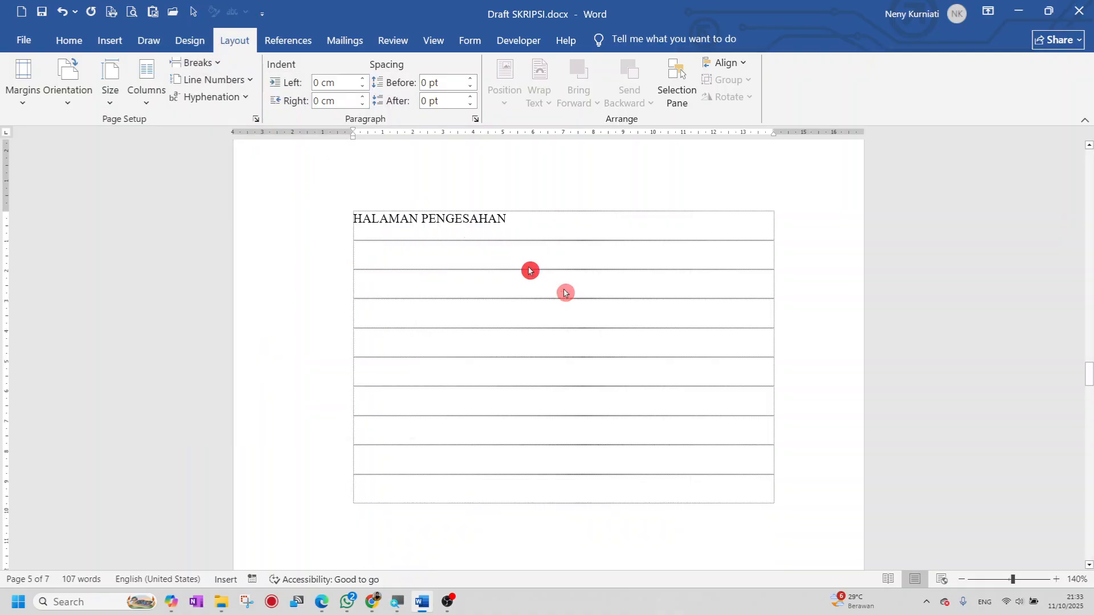
scroll(513, 319, "down", 5)
key("End")
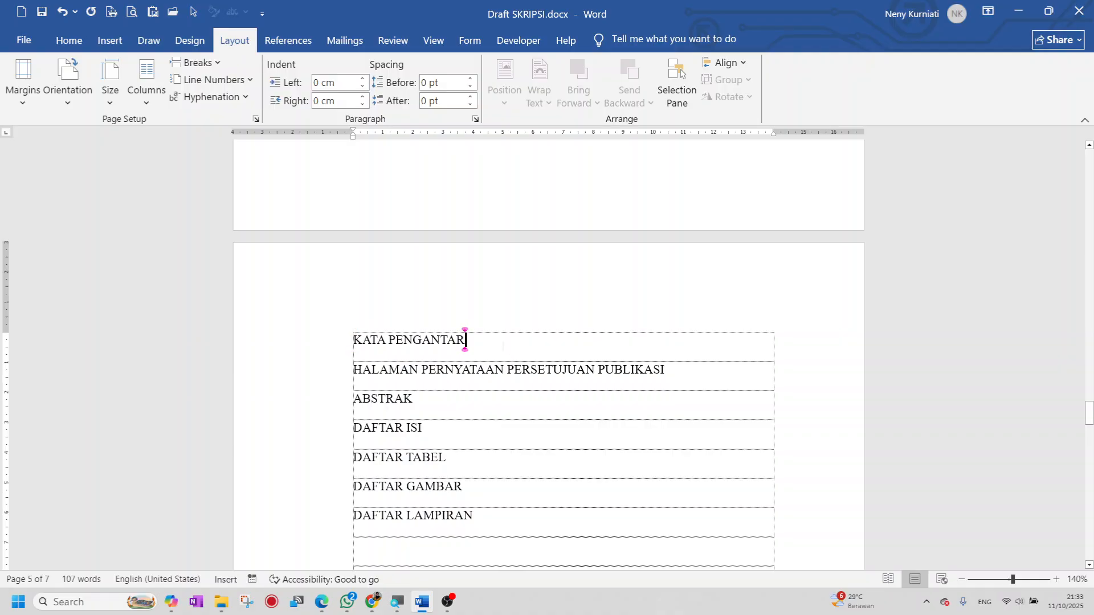
key("Return")
key("Return")
key("Return")
key("Return")
key("Return")
key("Return")
key("Return")
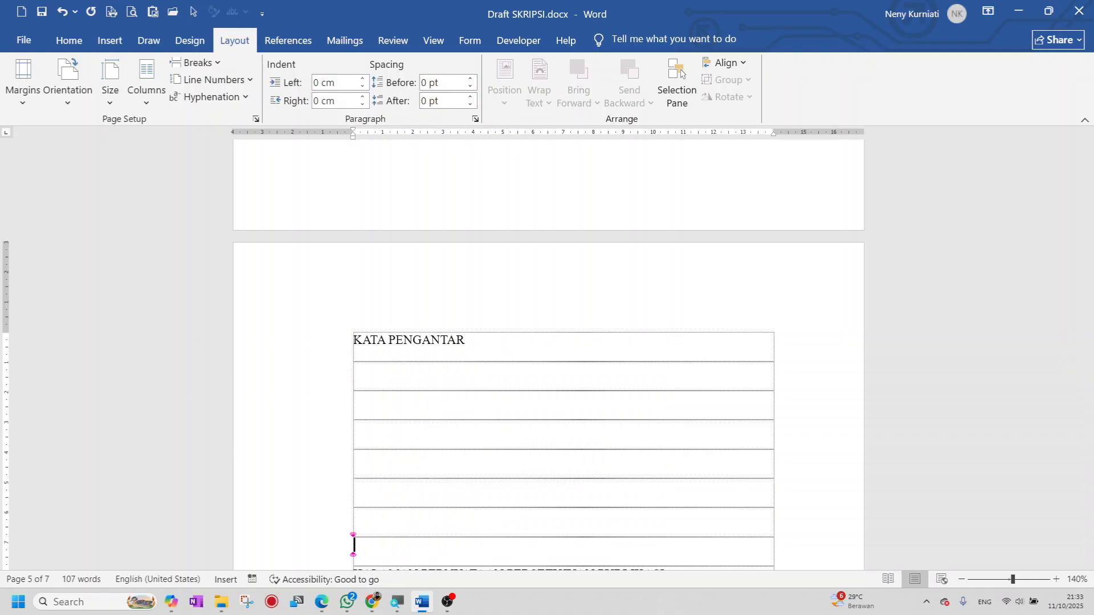
scroll(433, 447, "down", 3)
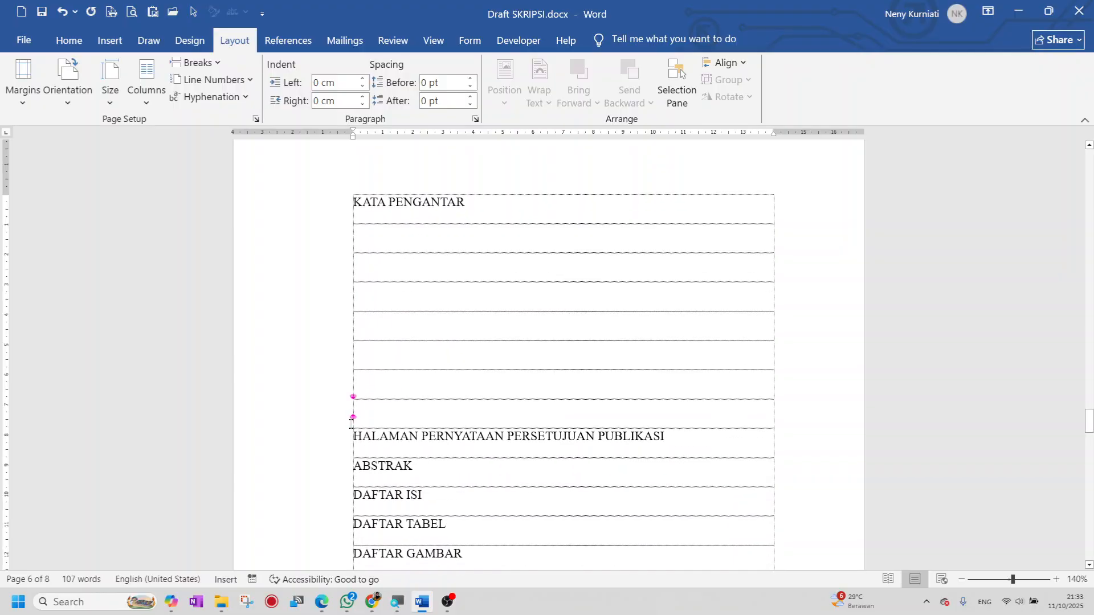
key("Down")
left_click(216, 63)
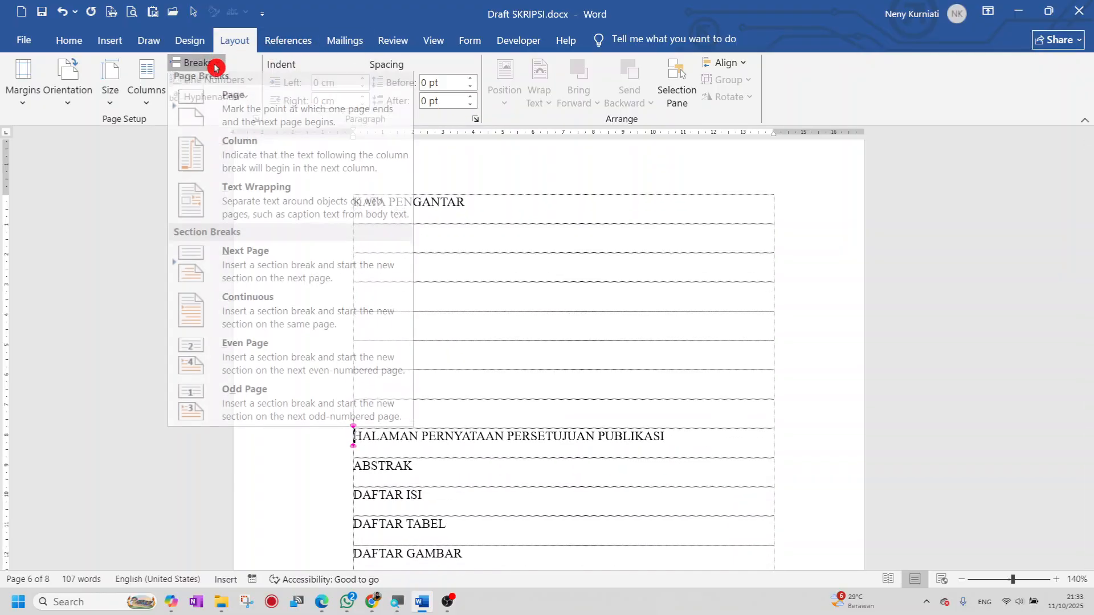
left_click(245, 118)
scroll(442, 365, "down", 5)
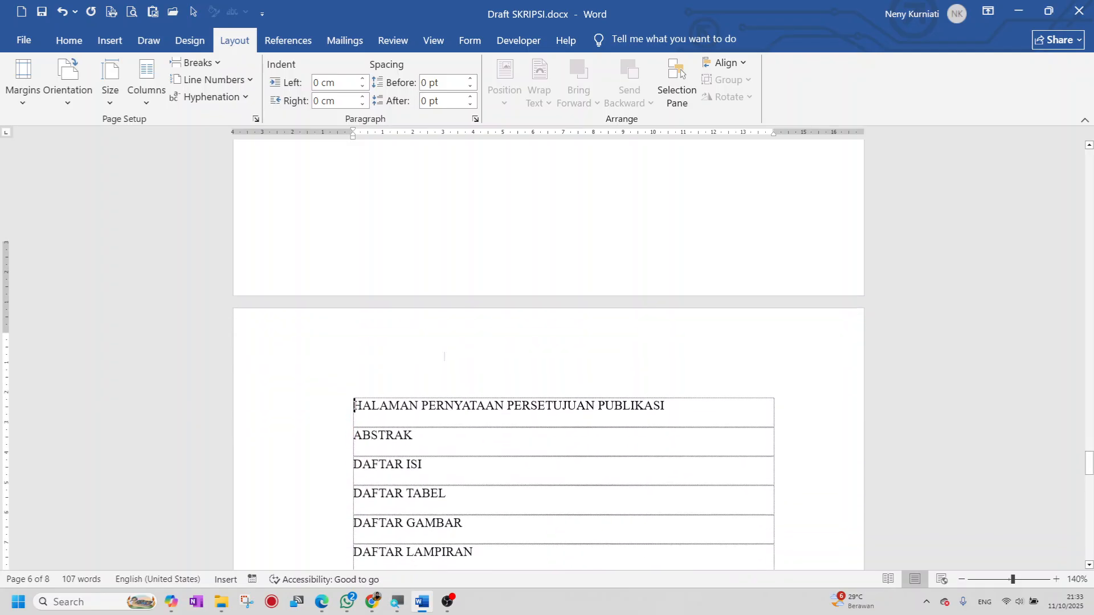
left_click(667, 341)
key("Return")
key("Return")
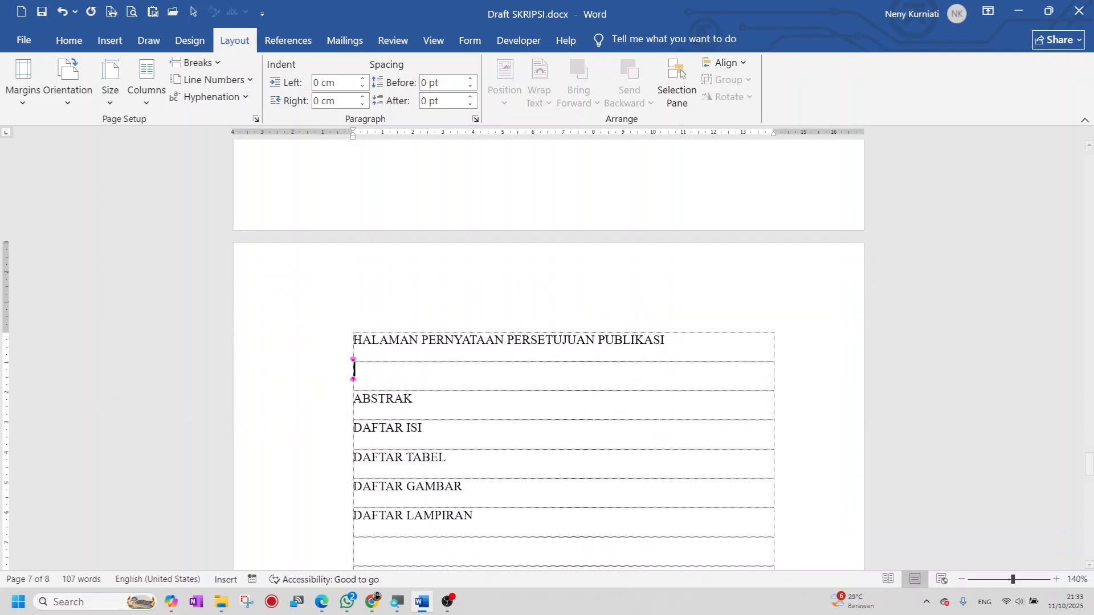
key("Return")
key("Return")
key("Return")
- Start ABSTRAK and DAFTAR ISI on new pages, each followed by blank rows
scroll(655, 454, "down", 3)
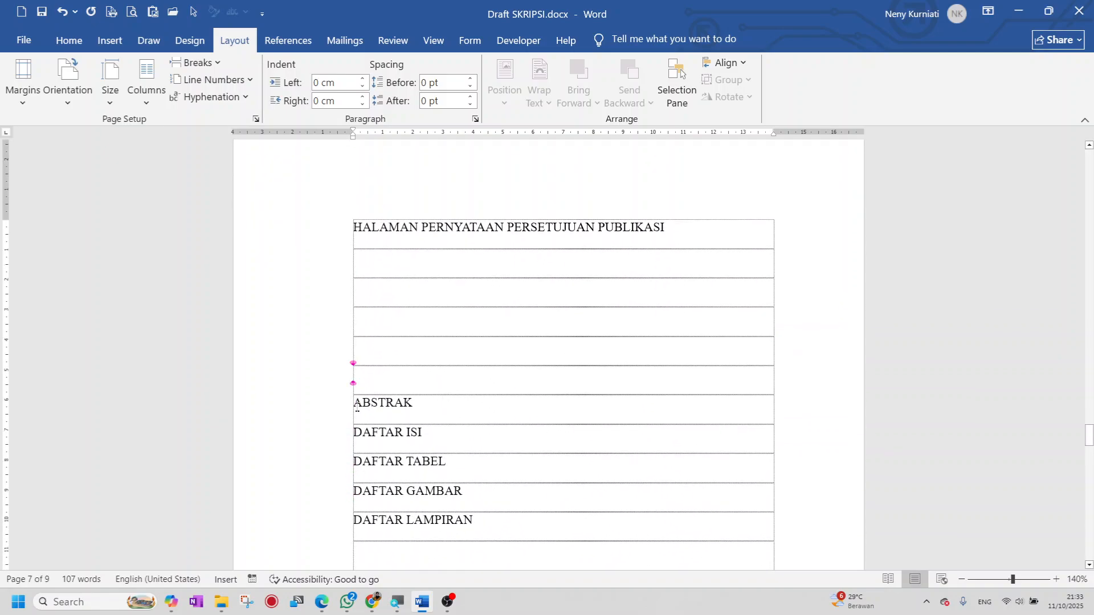
left_click(212, 62)
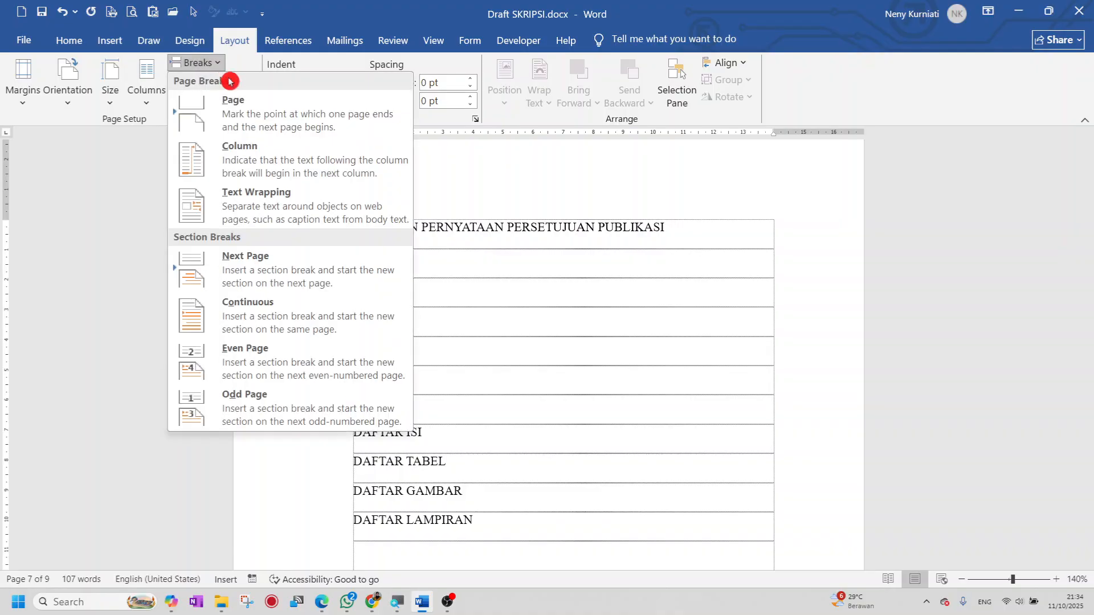
left_click(243, 109)
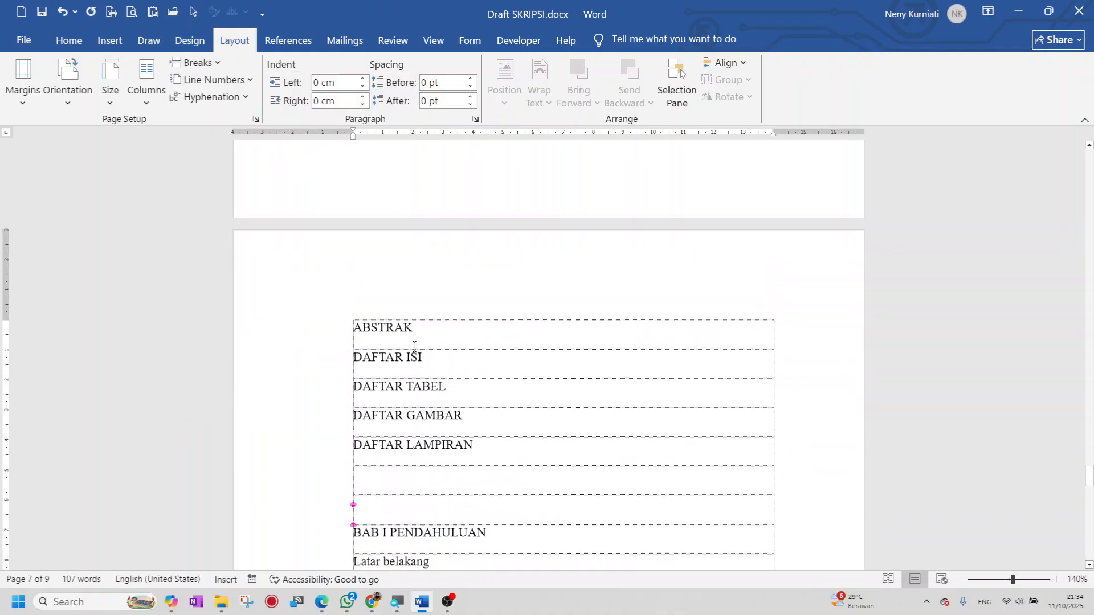
key("End")
key("Return")
key("Return")
key("Return")
key("Return")
key("Return")
key("Return")
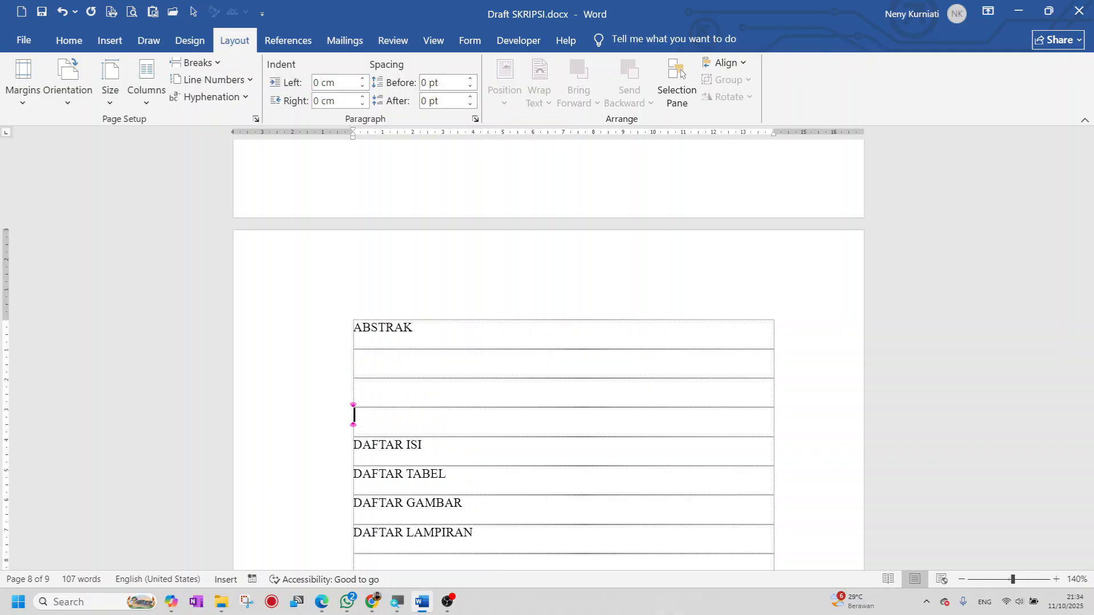
key("Return")
scroll(385, 430, "down", 2)
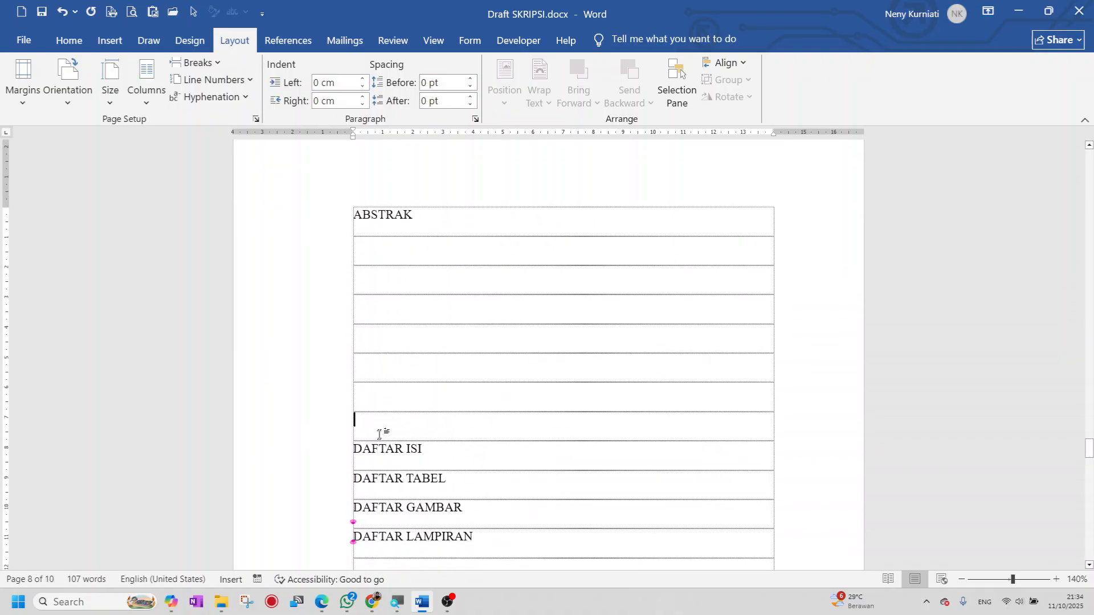
left_click(354, 449)
left_click(197, 63)
left_click(224, 102)
scroll(366, 264, "down", 5)
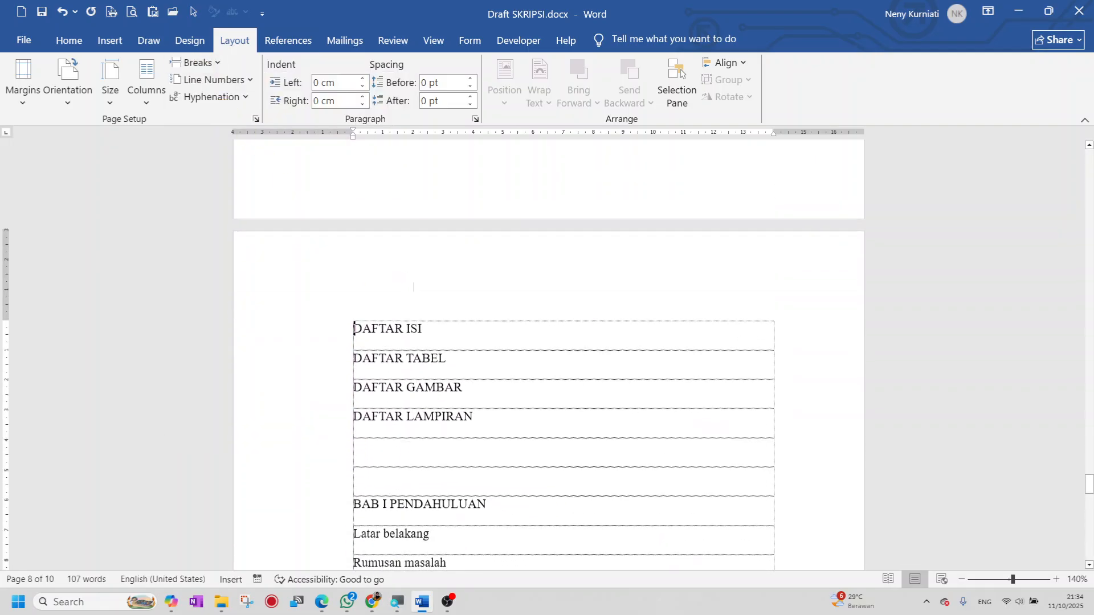
left_click(425, 327)
key("Return")
key("Return")
key("Return")
key("Return")
key("Return")
key("Return")
key("Return")
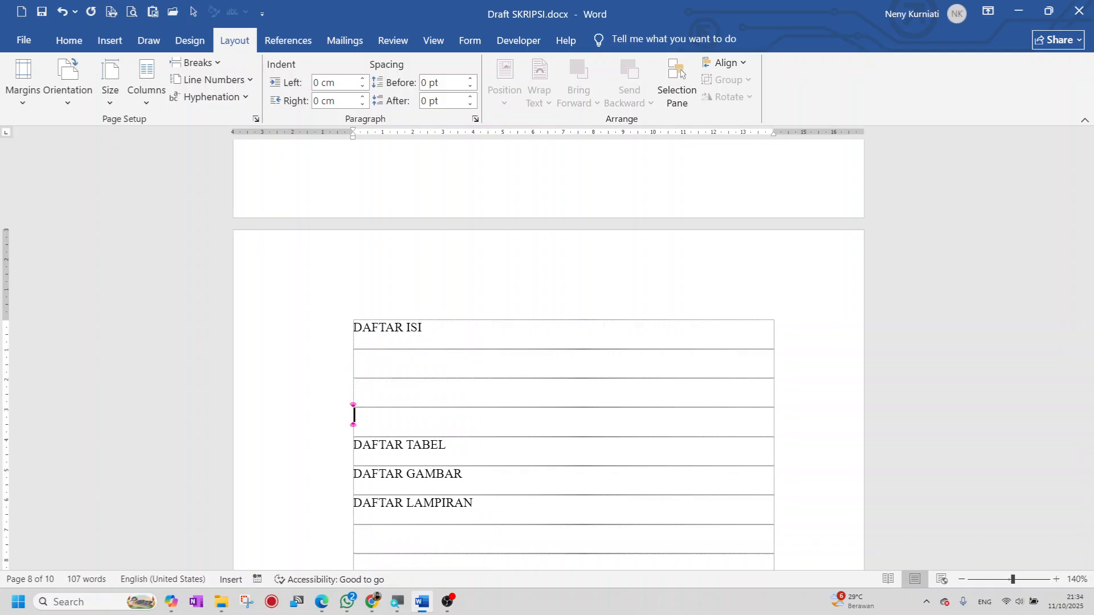
- Start DAFTAR TABEL and DAFTAR GAMBAR on new pages, each followed by blank rows
scroll(452, 446, "down", 3)
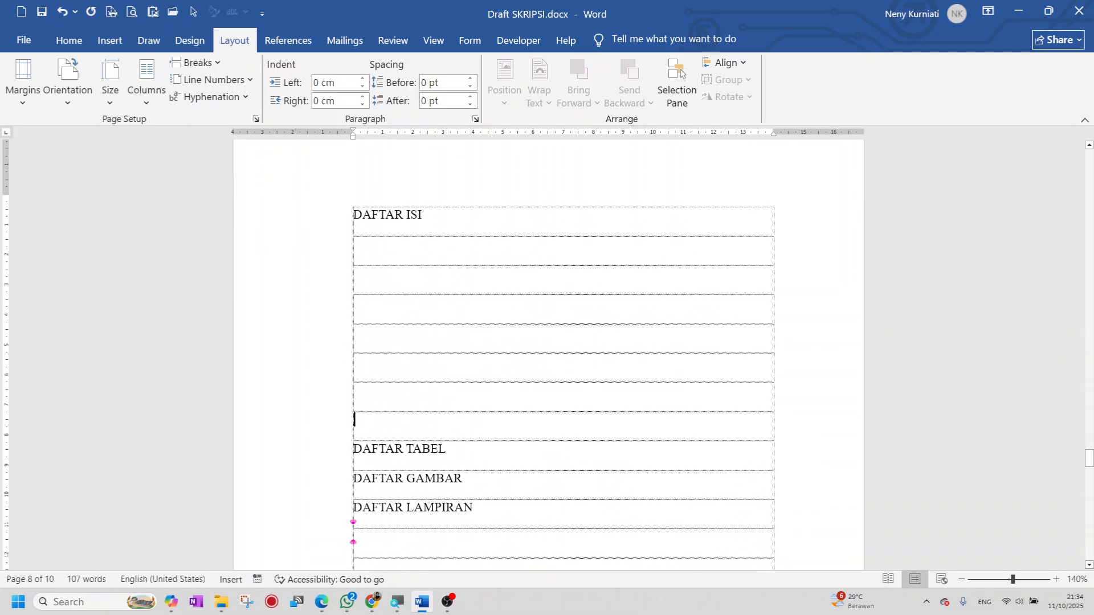
key("Down")
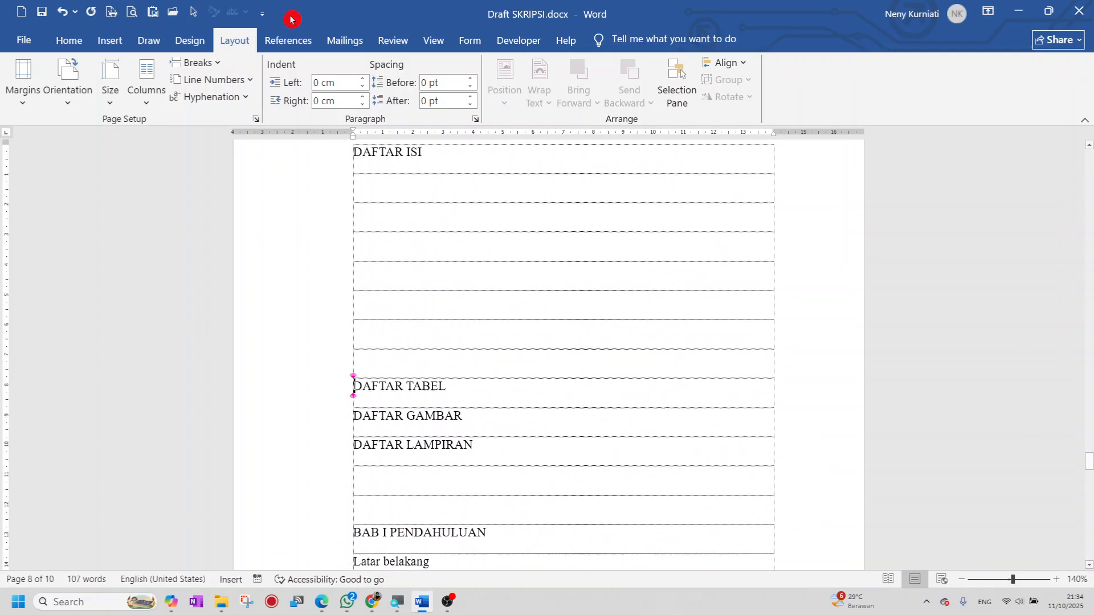
left_click(218, 64)
left_click(229, 109)
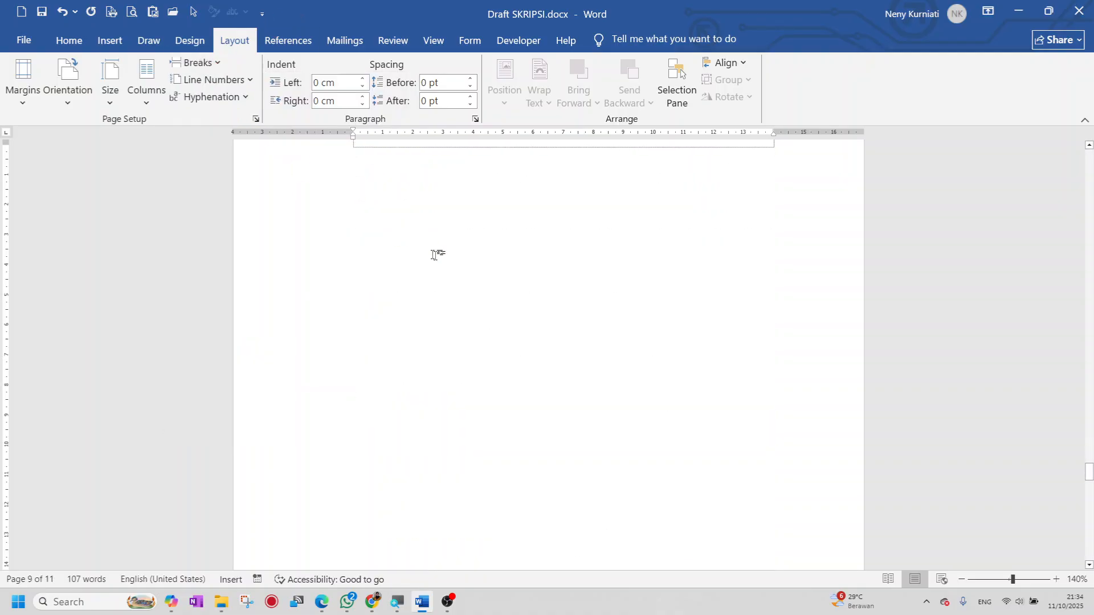
left_click(453, 320)
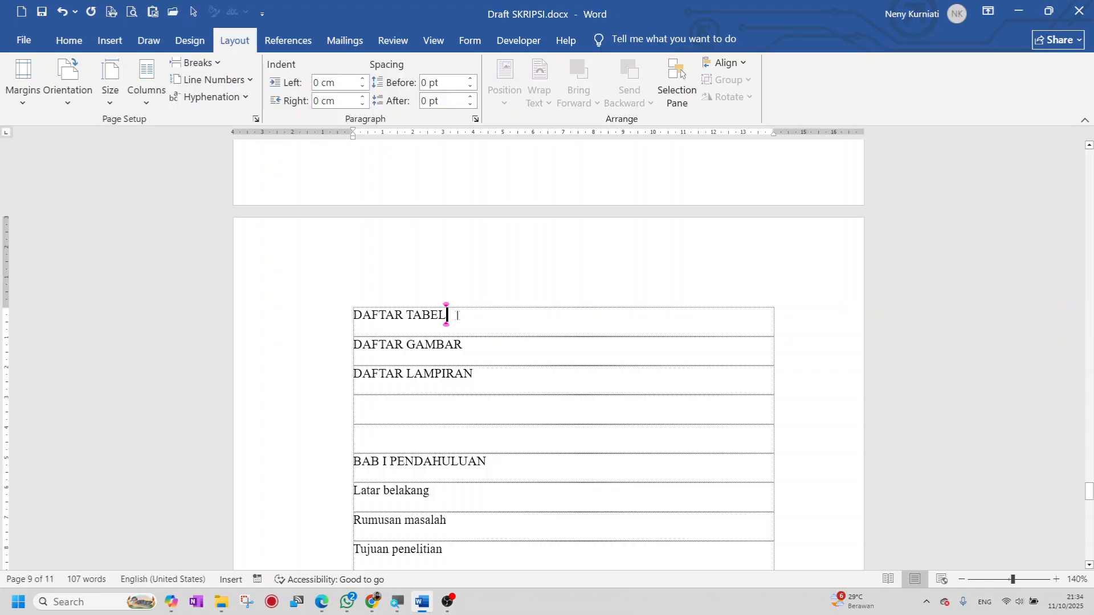
key("Return")
key("Return")
key("Return")
key("Return")
key("Return")
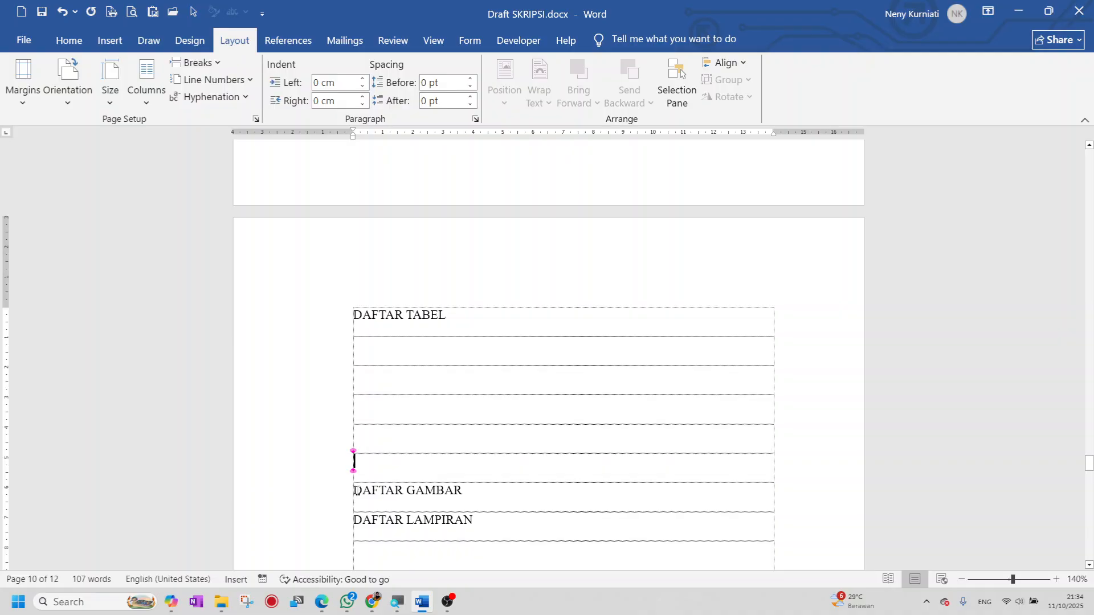
key("Down")
left_click(199, 64)
left_click(226, 107)
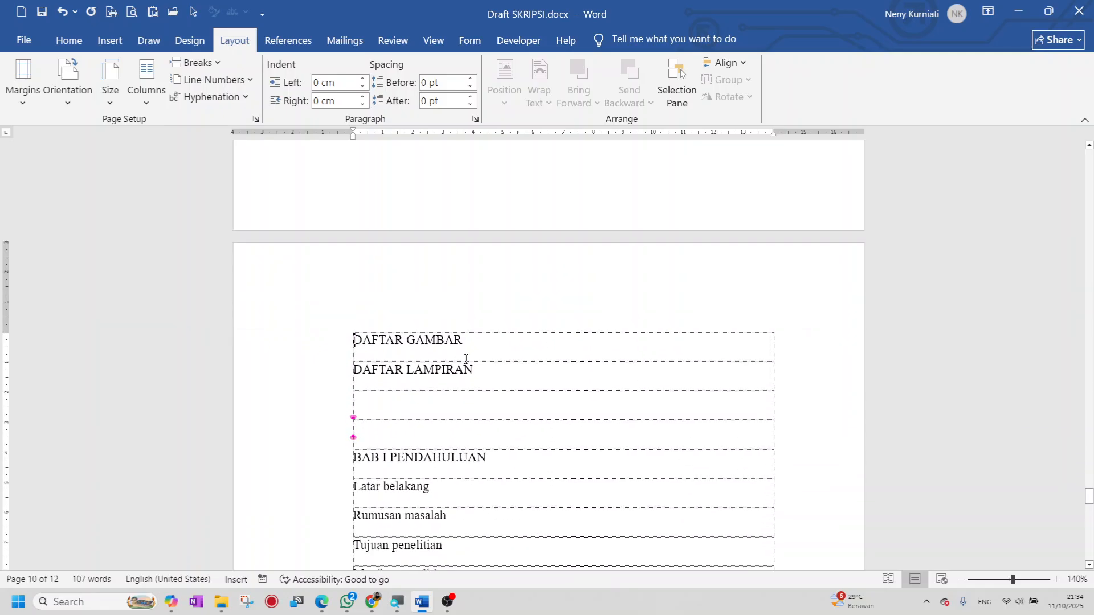
left_click(466, 344)
key("Return")
key("Return")
key("Return")
key("Return")
key("Return")
key("Return")
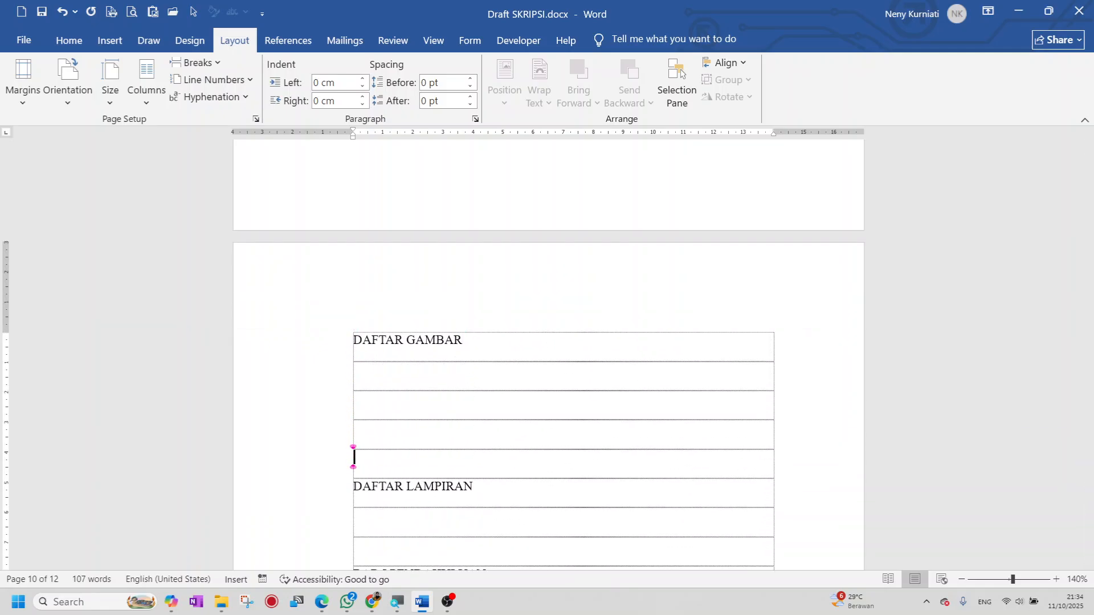
- Start DAFTAR LAMPIRAN on a new page with a Page break
scroll(459, 446, "down", 3)
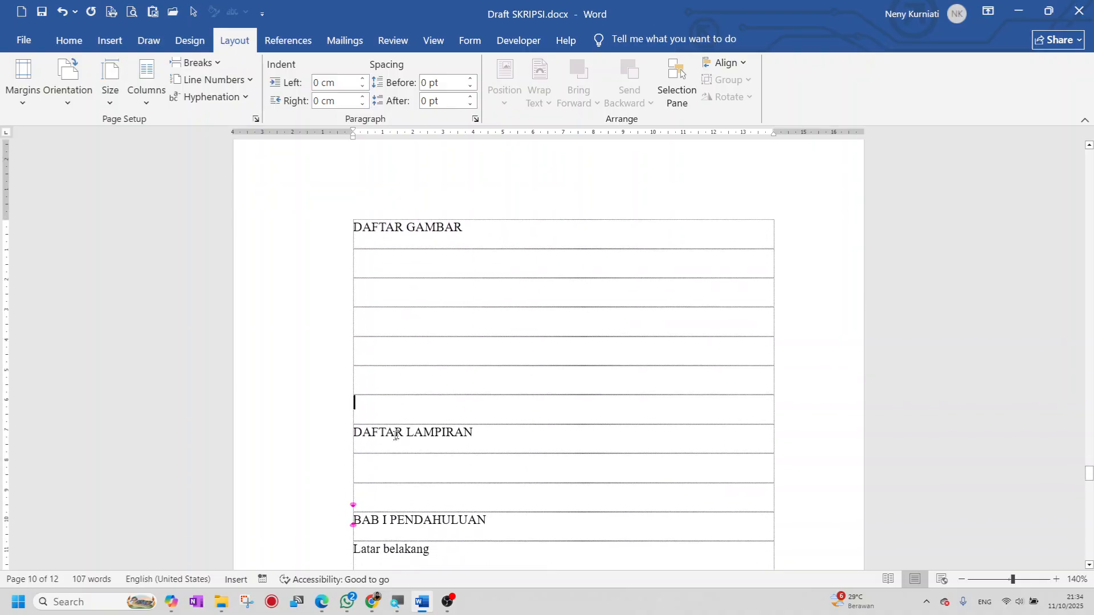
left_click(355, 432)
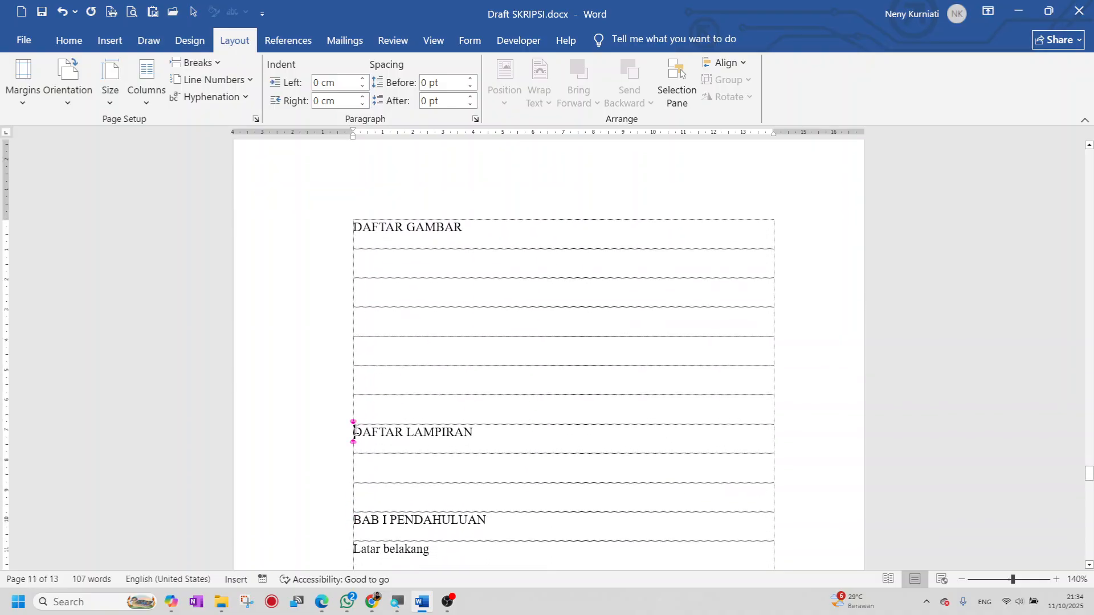
left_click(219, 63)
left_click(224, 116)
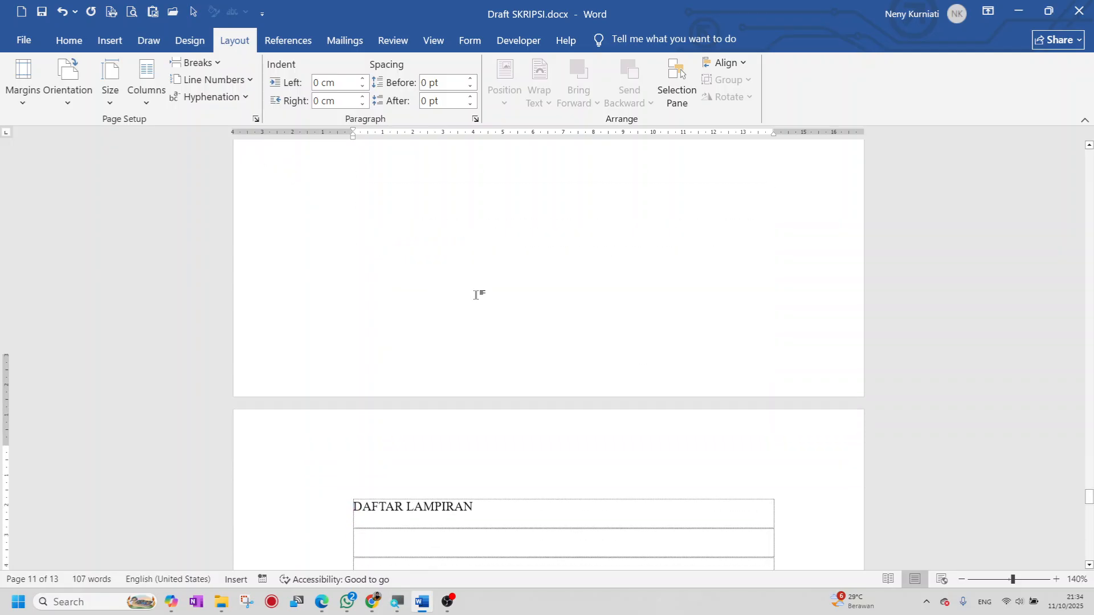
- Add blank rows after DAFTAR LAMPIRAN and insert a Next Page break before BAB I PENDAHULUAN
left_click(441, 386)
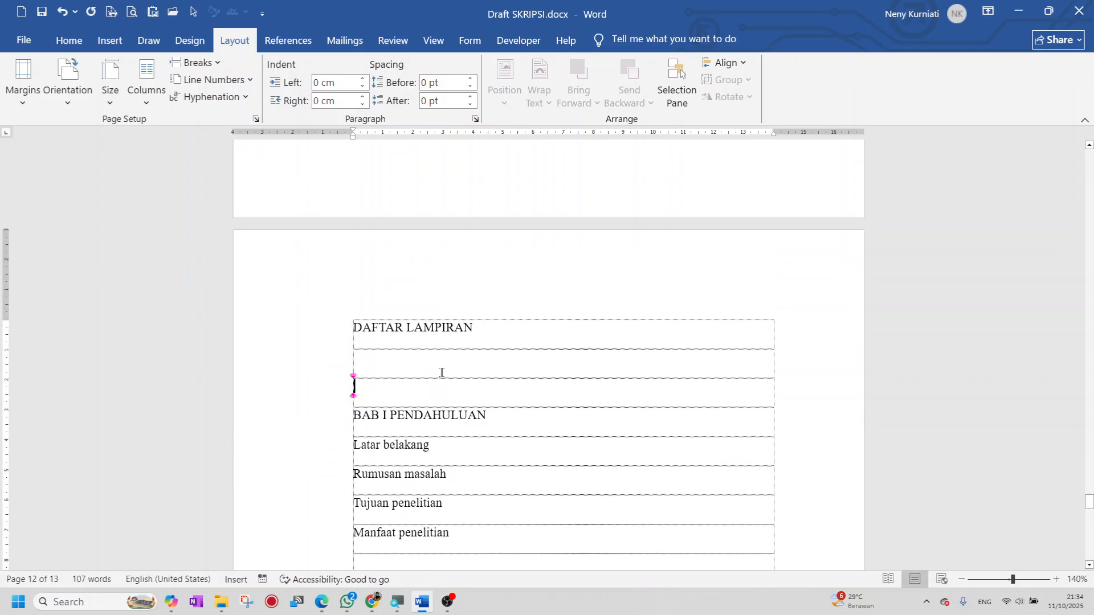
key("Return")
key("Return")
key("Return")
key("Return")
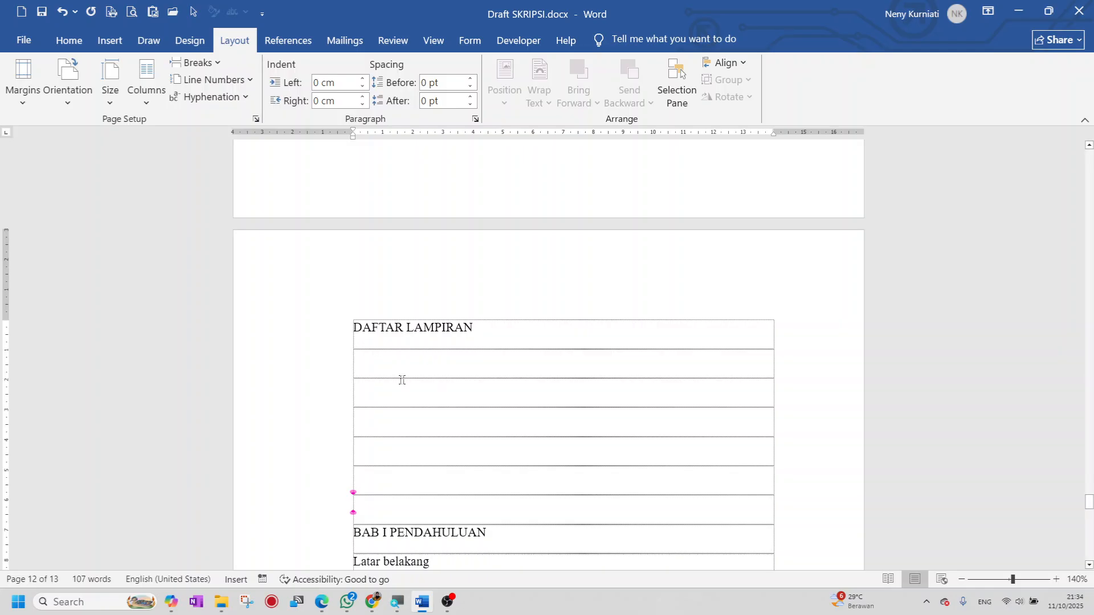
key("Down")
key("Down")
key("Up")
key("Up")
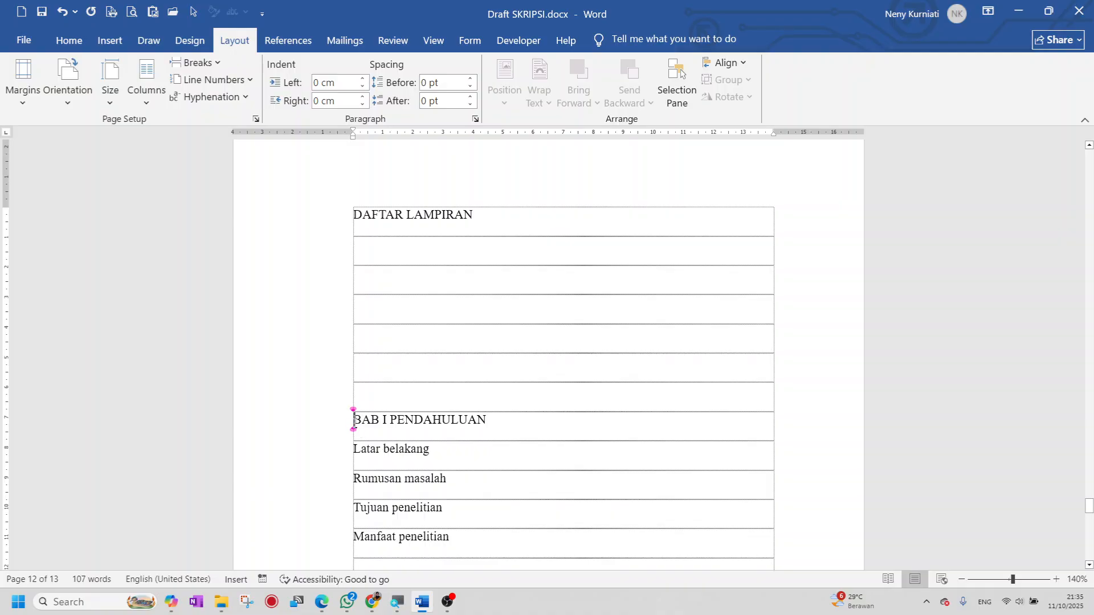
scroll(354, 419, "down", 3)
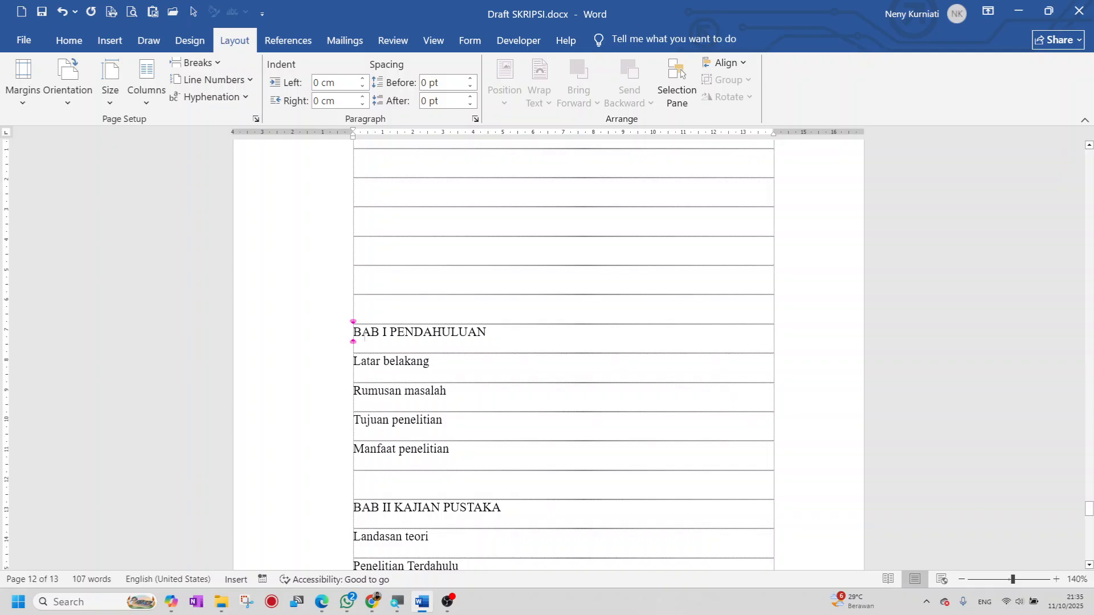
left_click(216, 59)
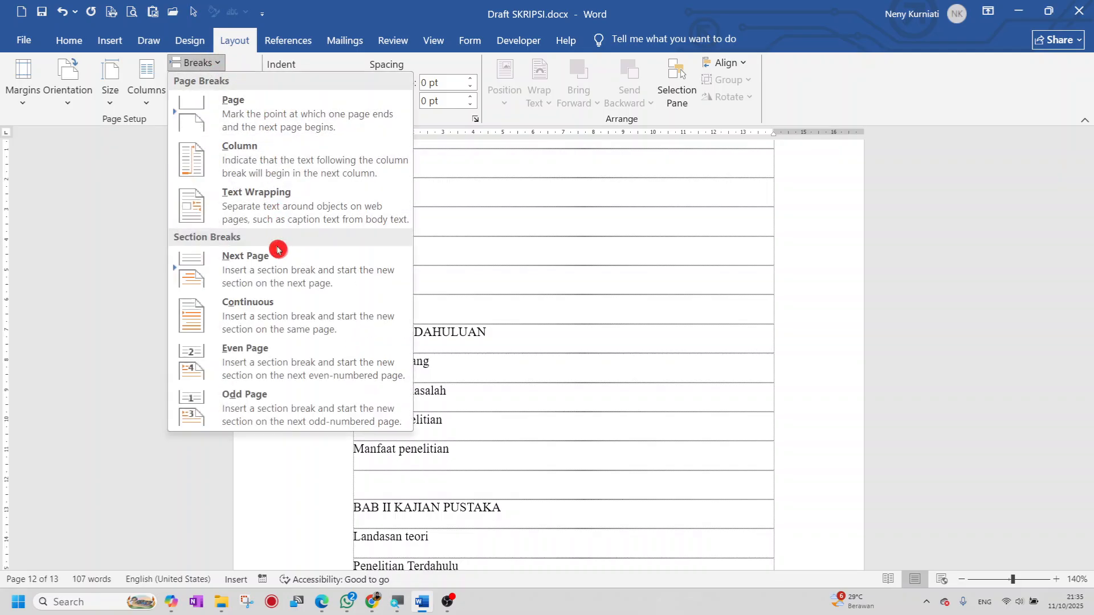
left_click(282, 276)
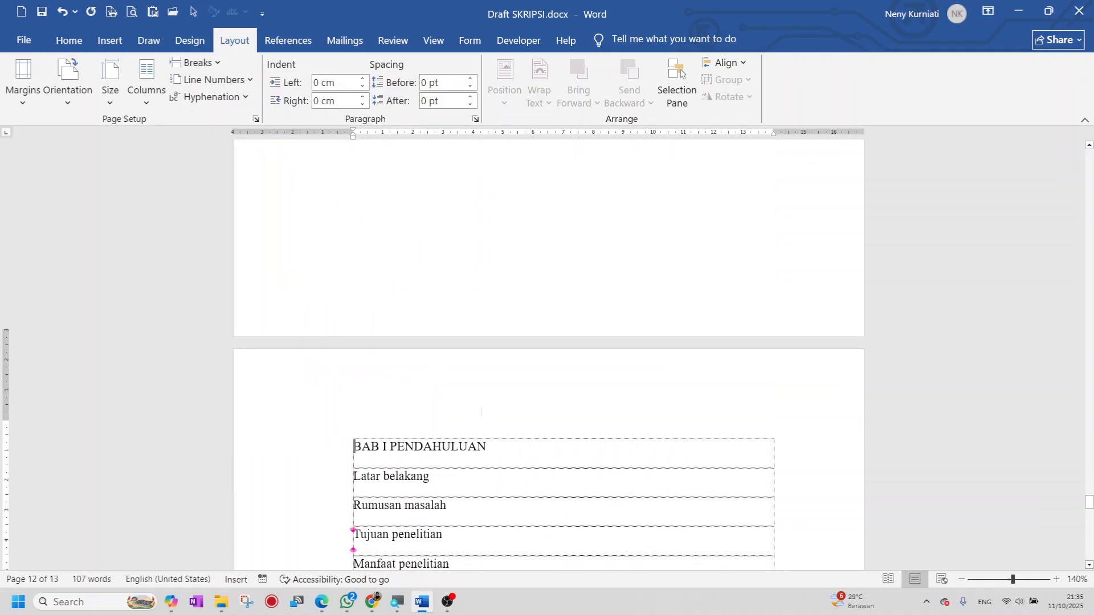
double_click(383, 238)
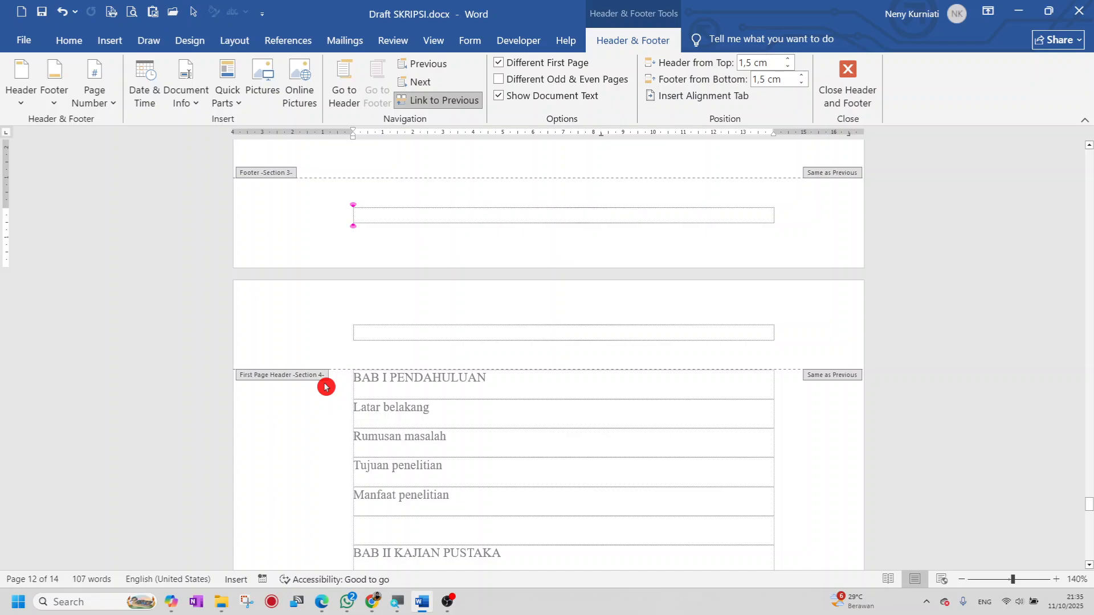
left_click(850, 98)
scroll(494, 347, "up", 4)
scroll(502, 355, "down", 2)
scroll(502, 355, "down", 10)
scroll(506, 368, "down", 5)
left_click(379, 329)
- Add blank rows after Manfaat penelitian and start BAB II KAJIAN PUSTAKA on a new page
key("Return")
key("Return")
key("Return")
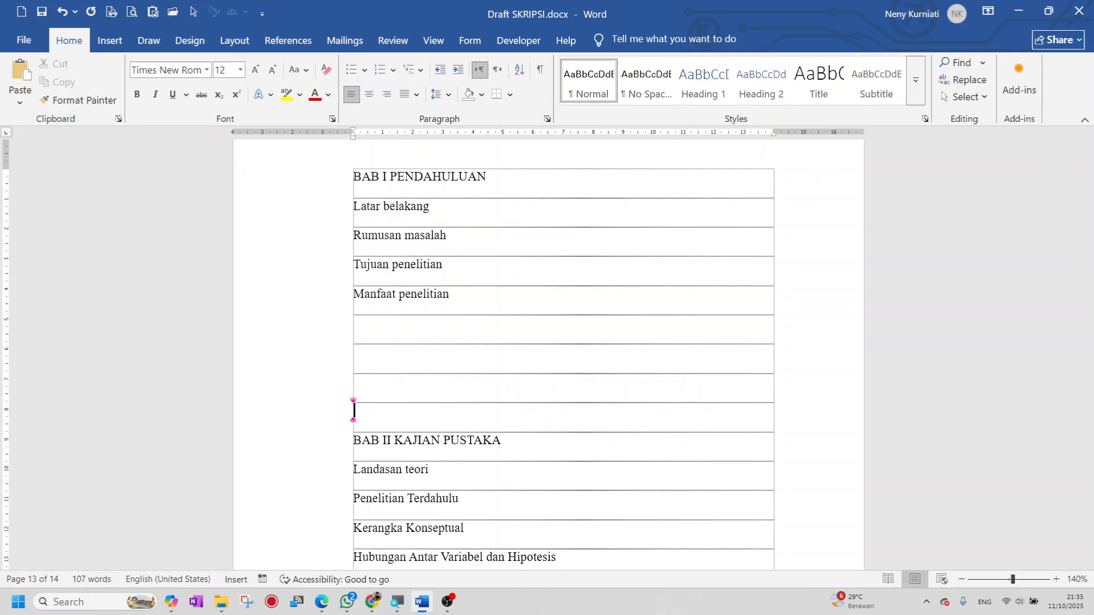
key("Down")
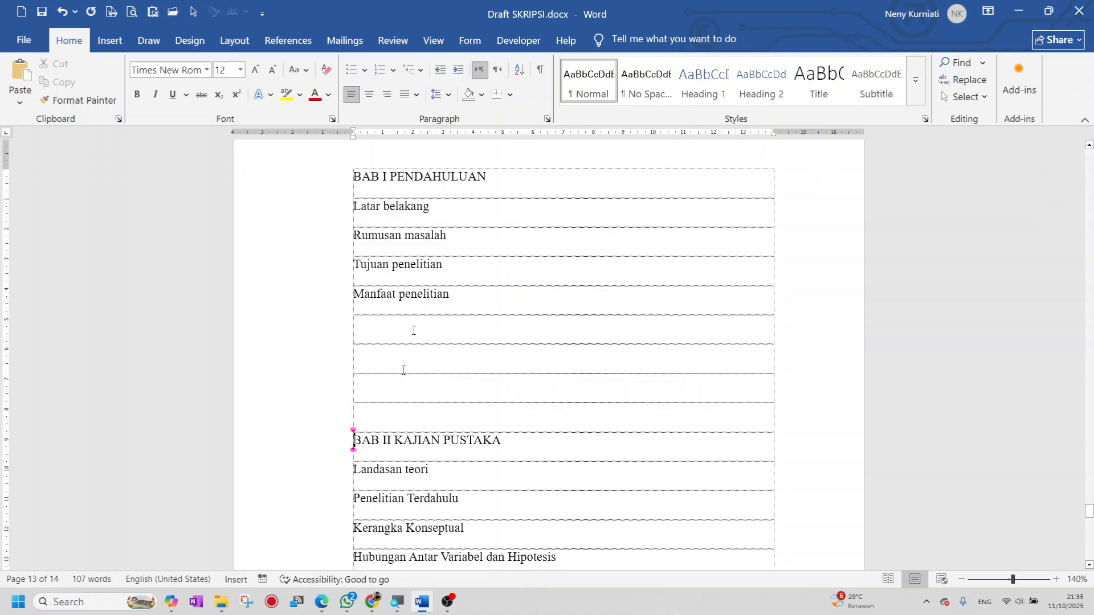
left_click(241, 50)
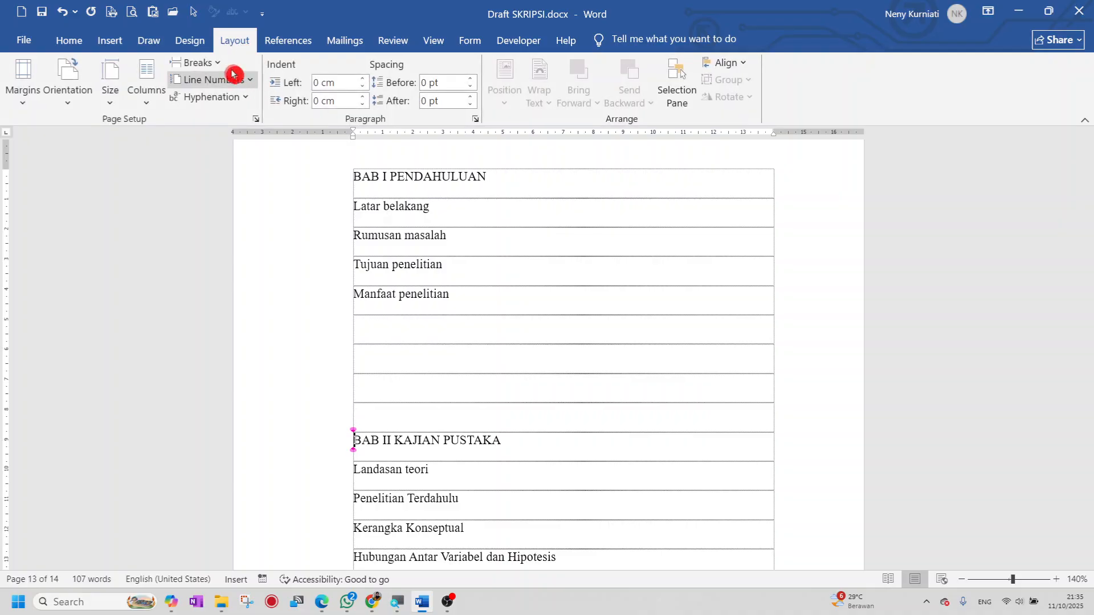
left_click(219, 67)
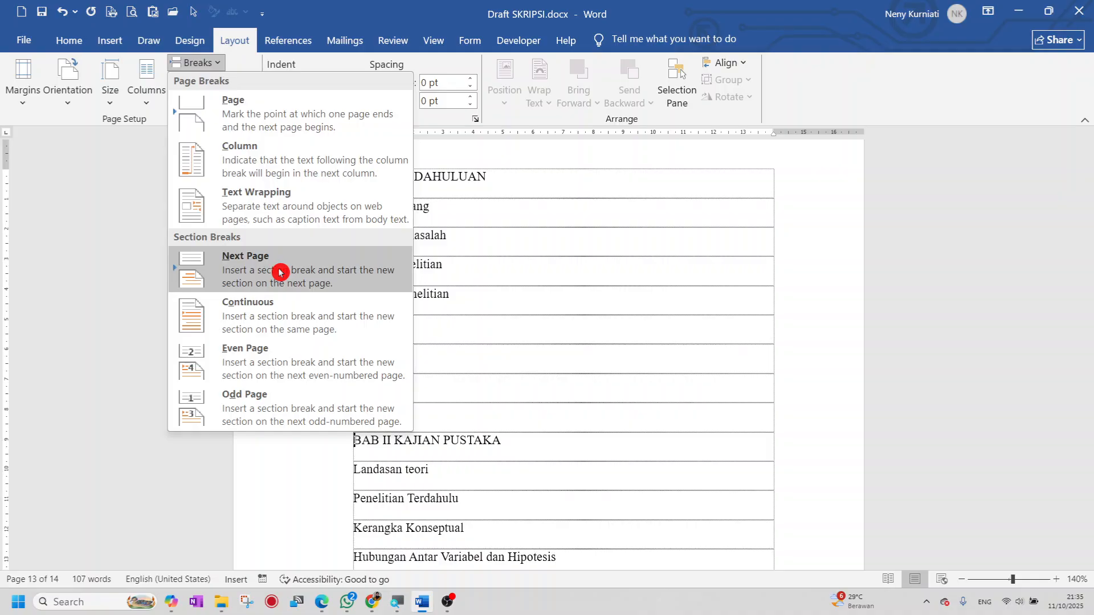
left_click(280, 272)
- Add blank rows before BAB III METODE PENELITIAN and move it to a new page
scroll(386, 323, "down", 2)
left_click(381, 321)
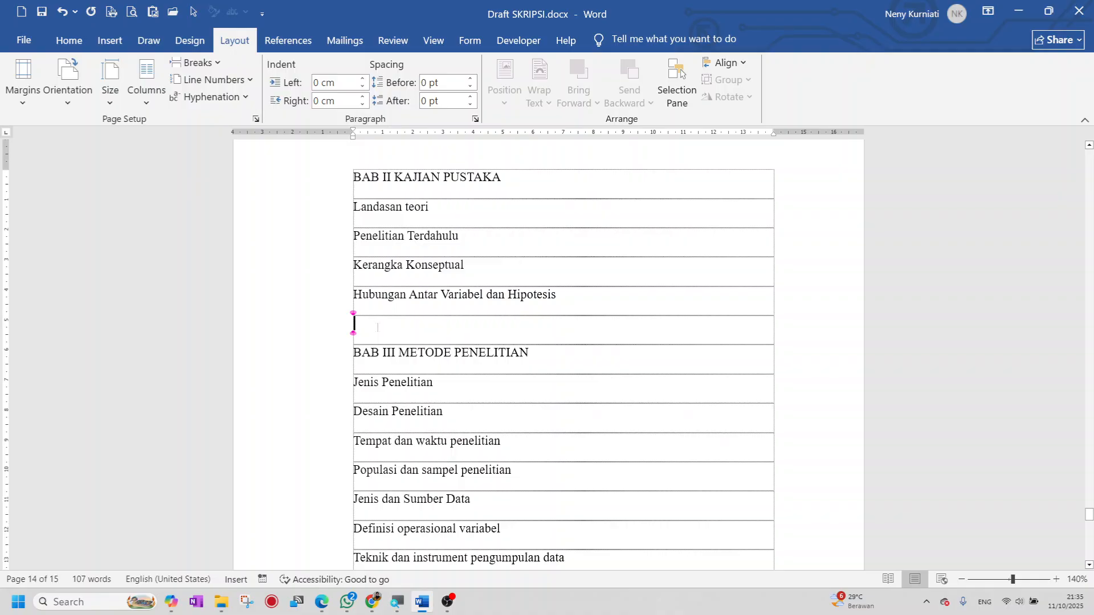
key("Return")
key("Return")
key("Return")
key("Return")
key("Return")
key("Return")
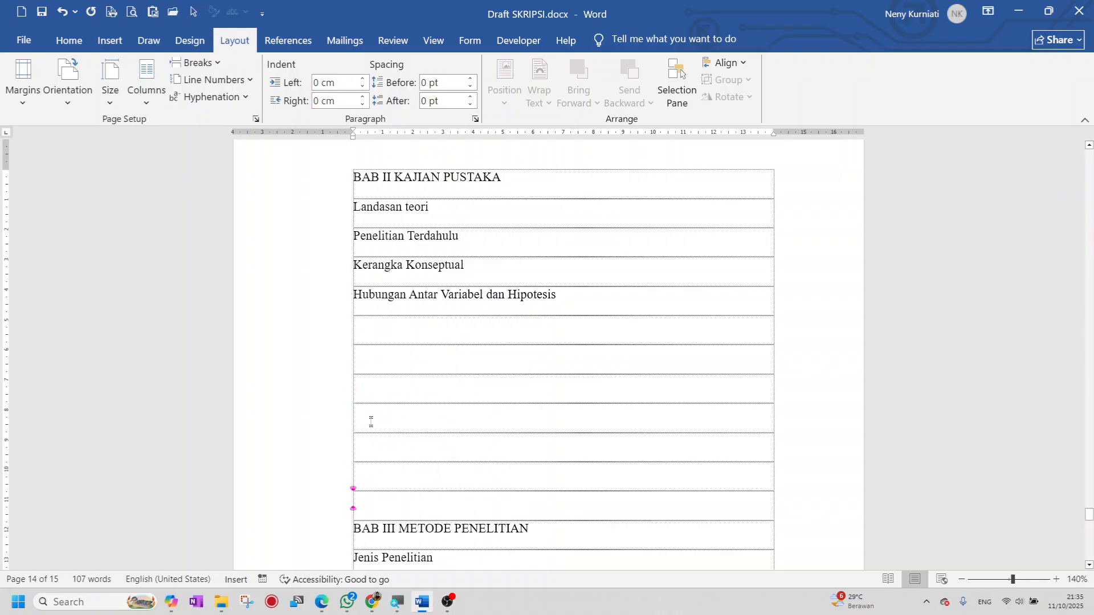
scroll(371, 420, "down", 2)
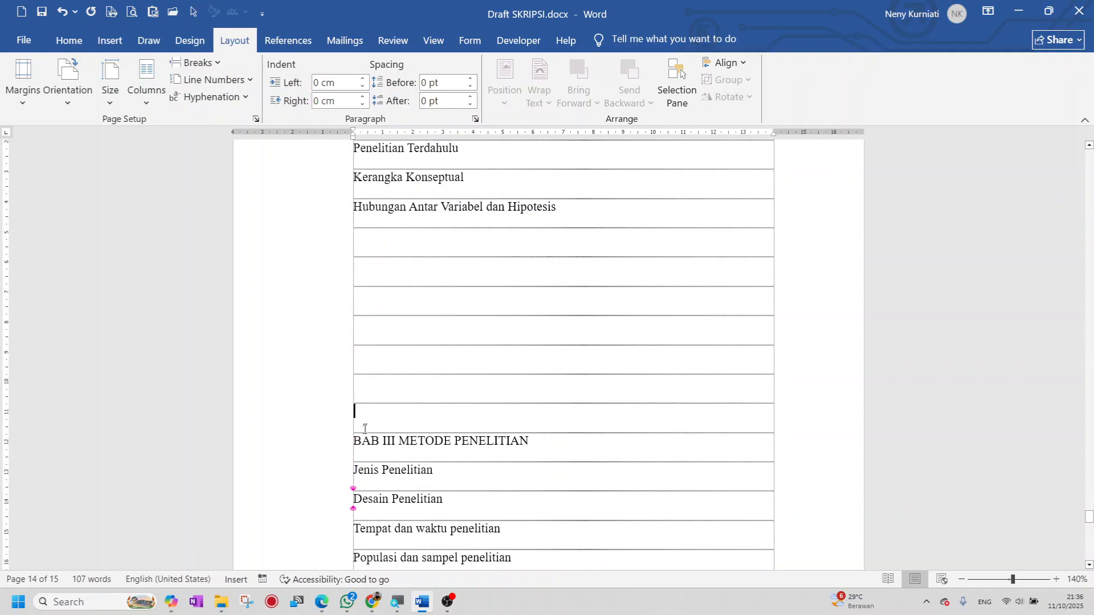
left_click(197, 63)
left_click(252, 280)
- Add three blank rows after Teknik analisis data and start BAB IV on a new page
scroll(367, 346, "down", 6)
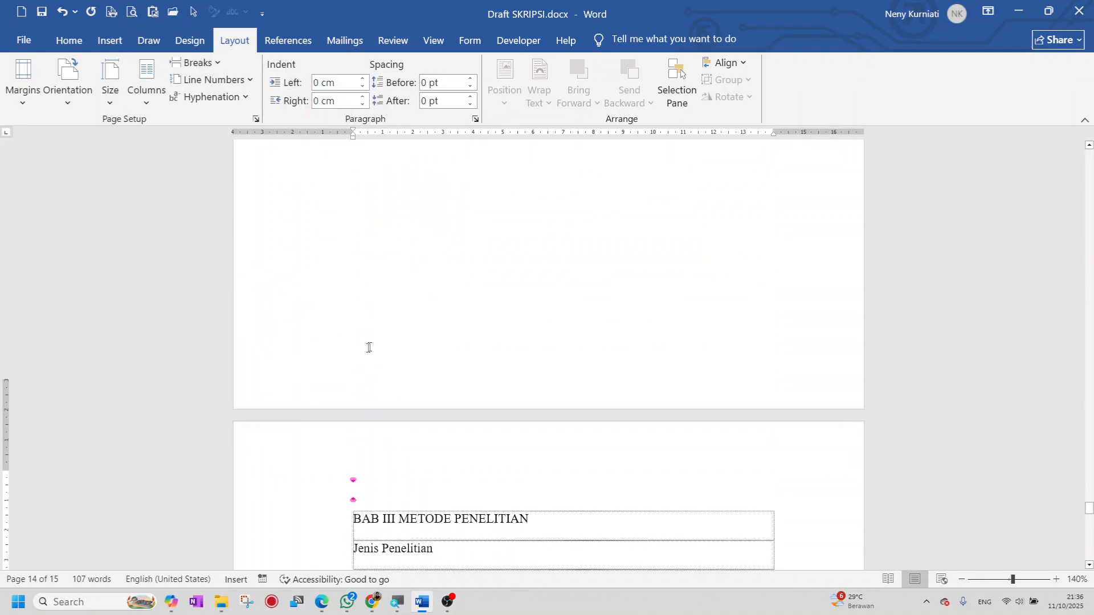
scroll(379, 328, "down", 3)
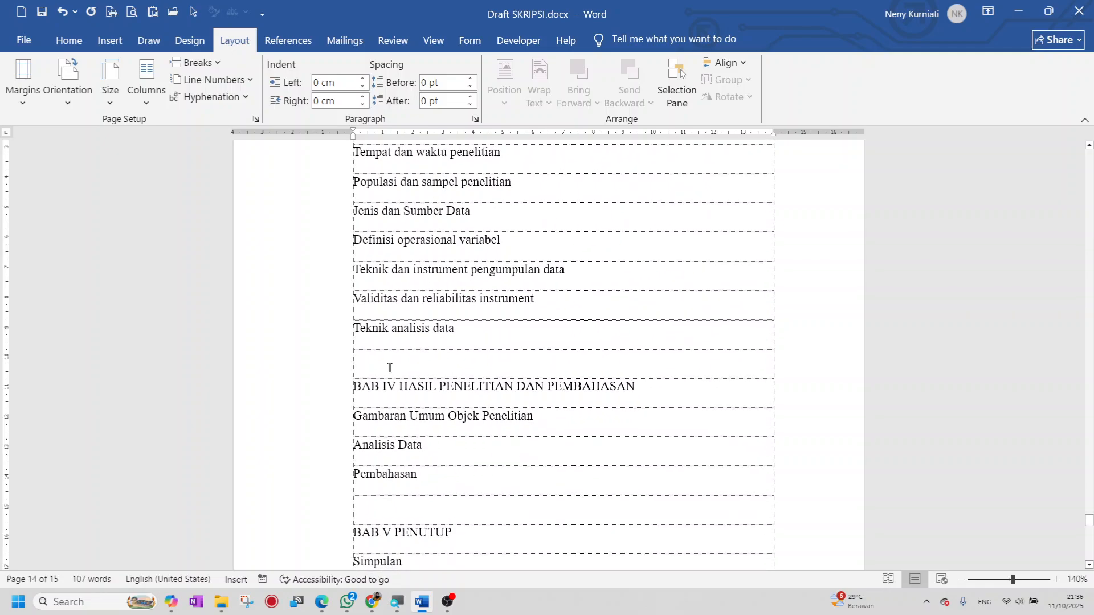
key("Return")
key("Return")
key("Return")
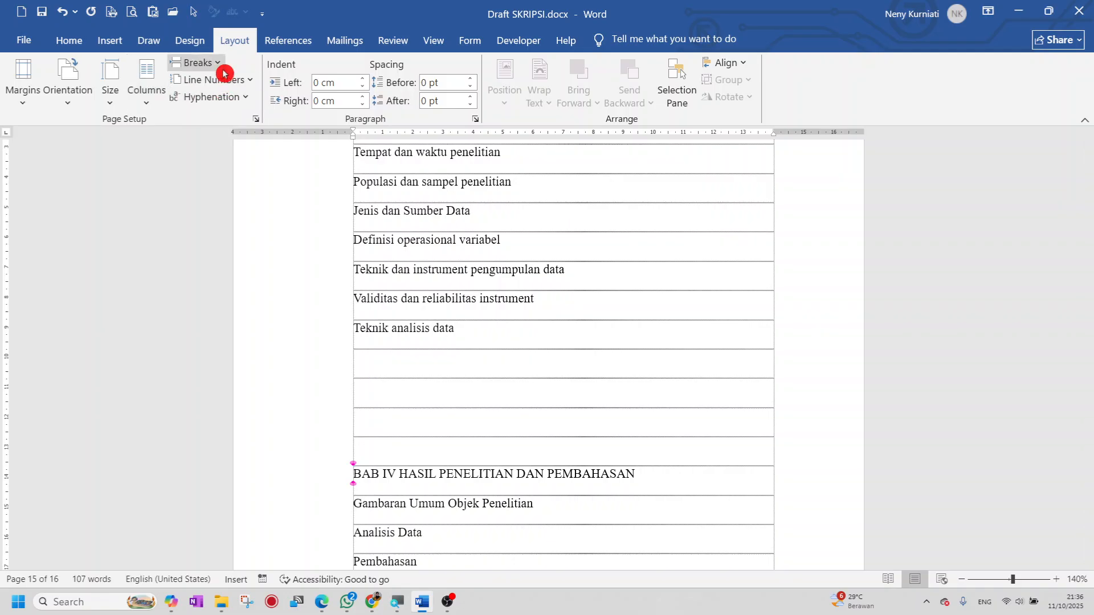
left_click(220, 63)
left_click(194, 267)
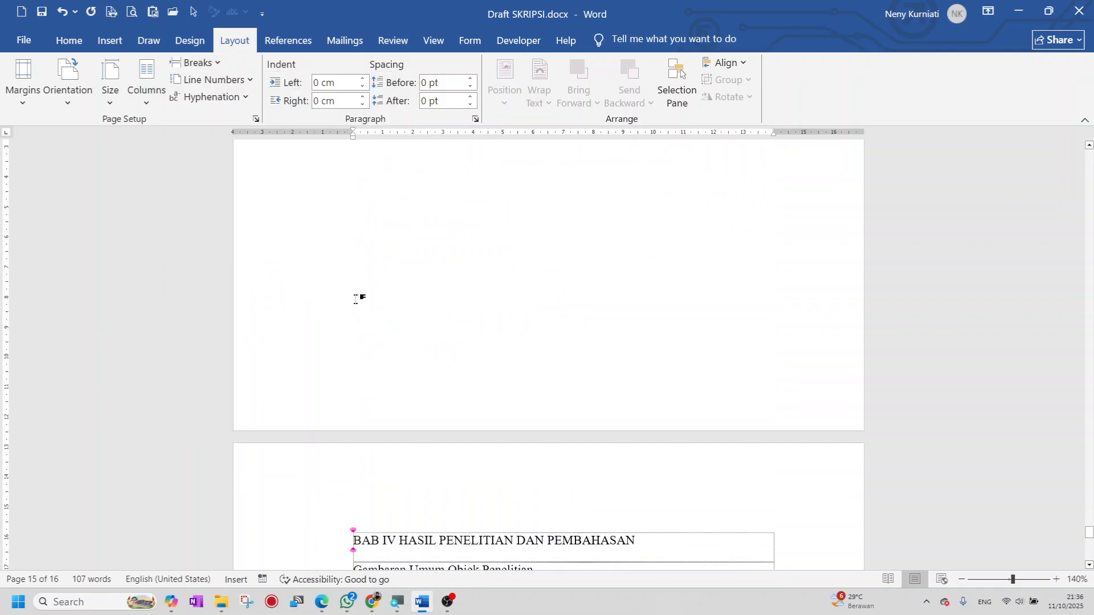
- Add three blank rows after Pembahasan and start BAB V PENUTUP on a new page
scroll(392, 285, "down", 3)
left_click(385, 290)
key("Return")
key("Return")
key("Return")
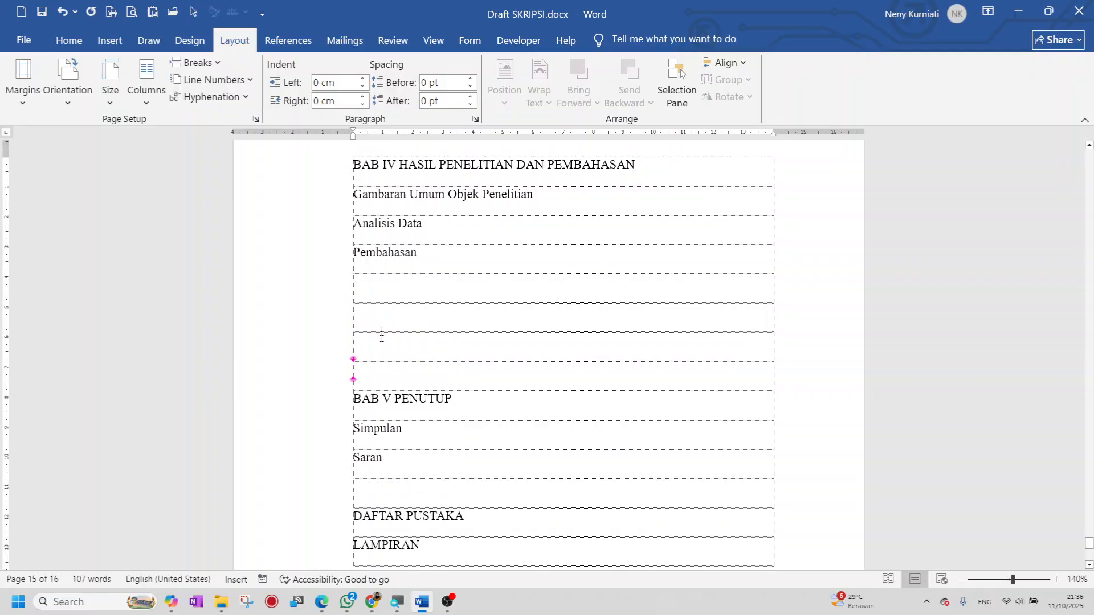
left_click(196, 62)
left_click(298, 268)
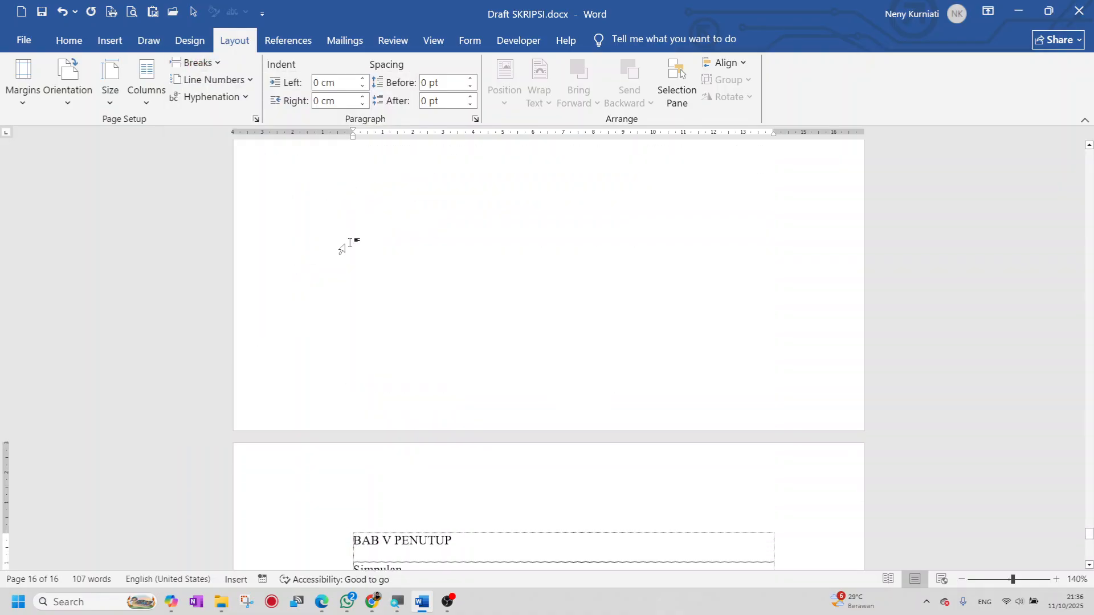
- Add four blank rows after Saran, put DAFTAR PUSTAKA on a new page, and add five rows
scroll(367, 314, "down", 3)
left_click(367, 314)
key("Return")
key("Return")
key("Return")
key("Return")
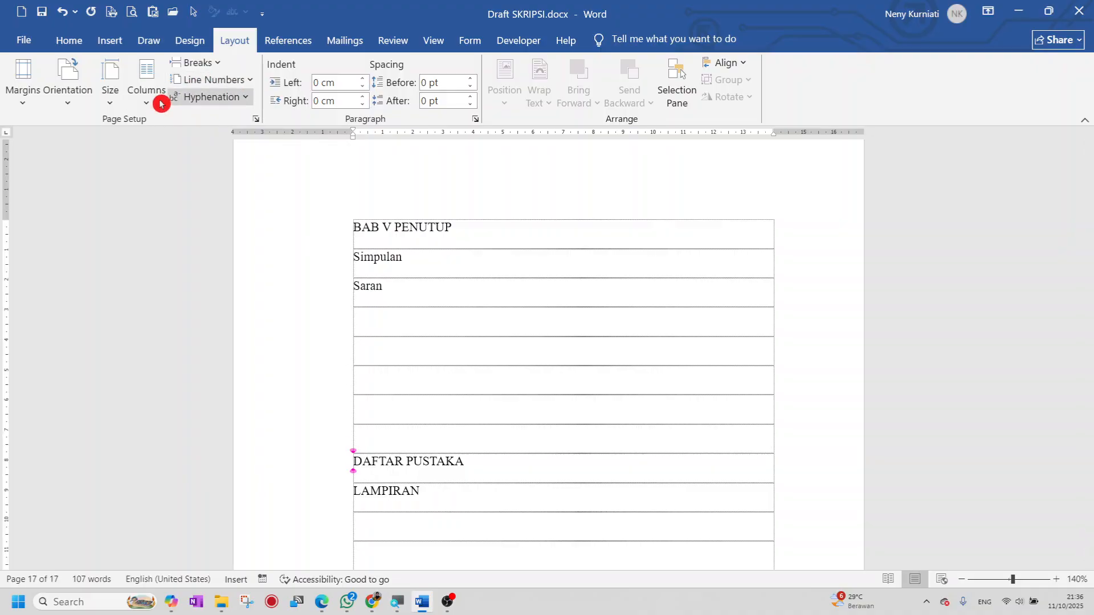
left_click(199, 63)
left_click(256, 255)
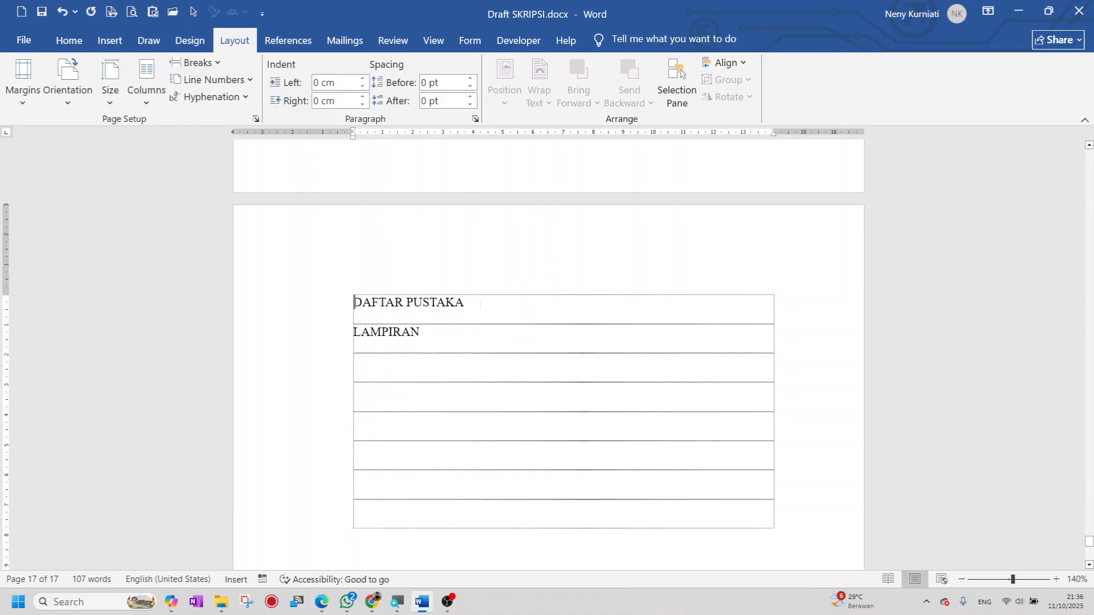
key("Return")
key("Return")
key("Return")
key("Return")
key("Return")
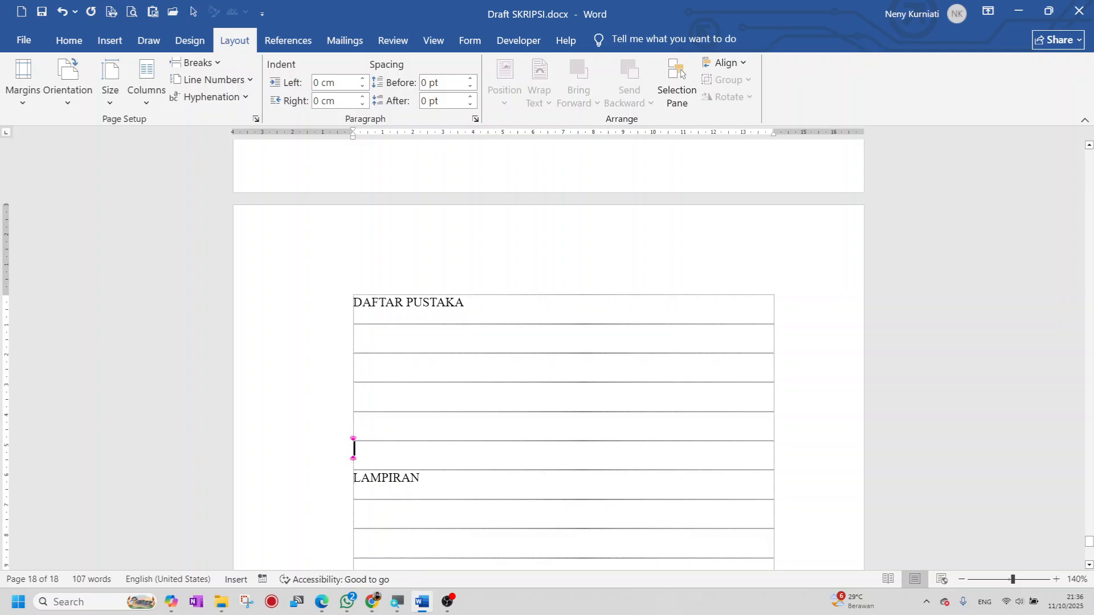
- Insert a Next Page break so LAMPIRAN starts on its own page
left_click(213, 65)
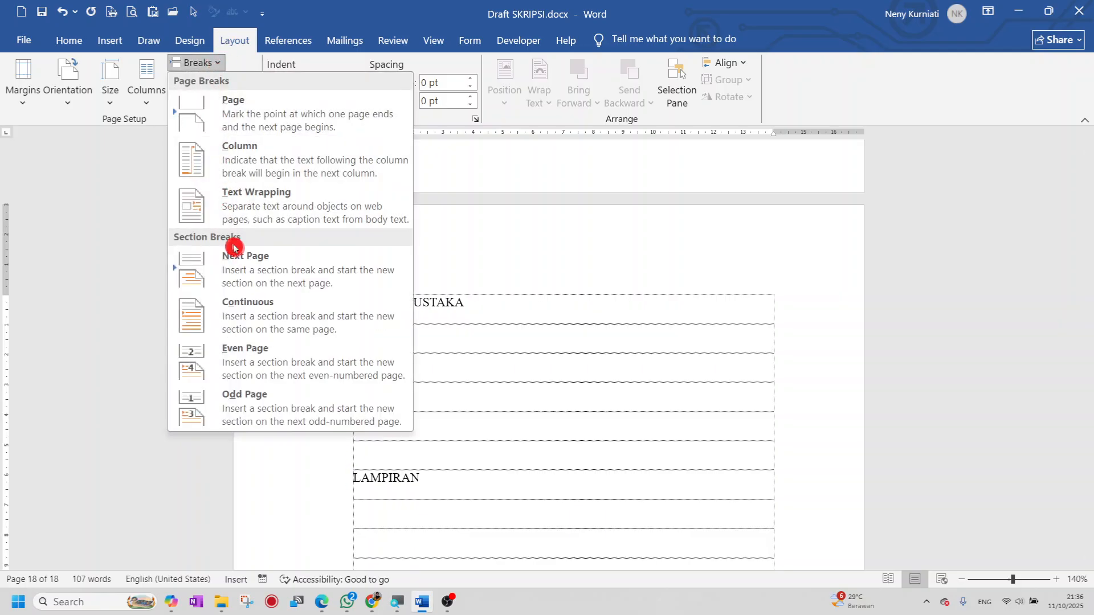
left_click(268, 271)
scroll(478, 395, "down", 3)
scroll(476, 371, "up", 3)
scroll(477, 360, "up", 3)
mouse_move(1087, 531)
left_mouse_down()
mouse_move(1077, 256)
mouse_move(1080, 268)
mouse_move(1048, 145)
left_mouse_up()
- Open the Breaks list again and select an entry from it
scroll(406, 485, "down", 5)
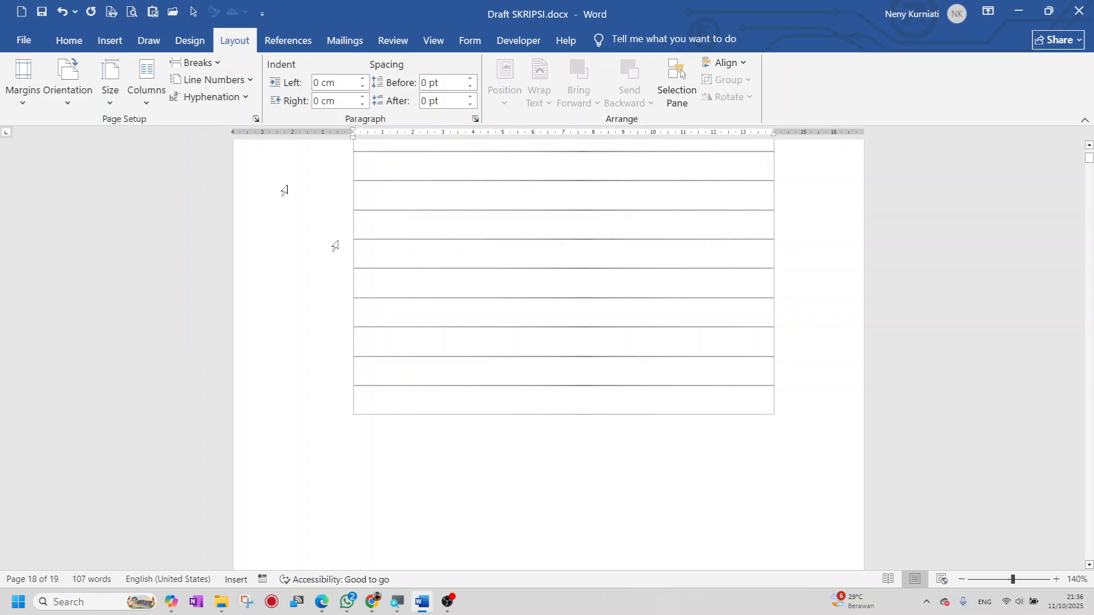
left_click(211, 64)
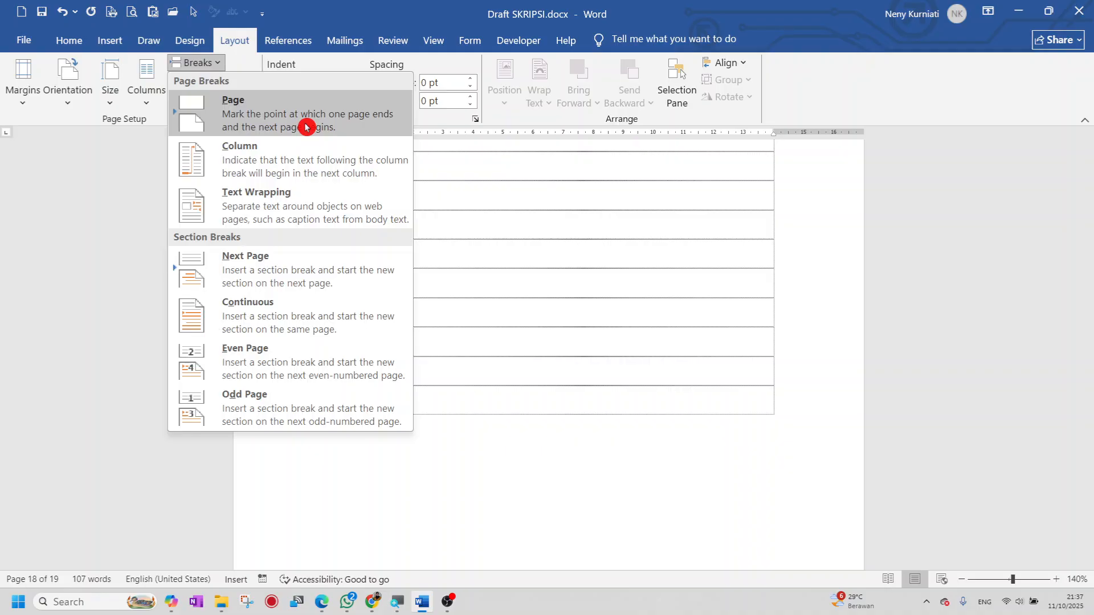
left_click(487, 309)
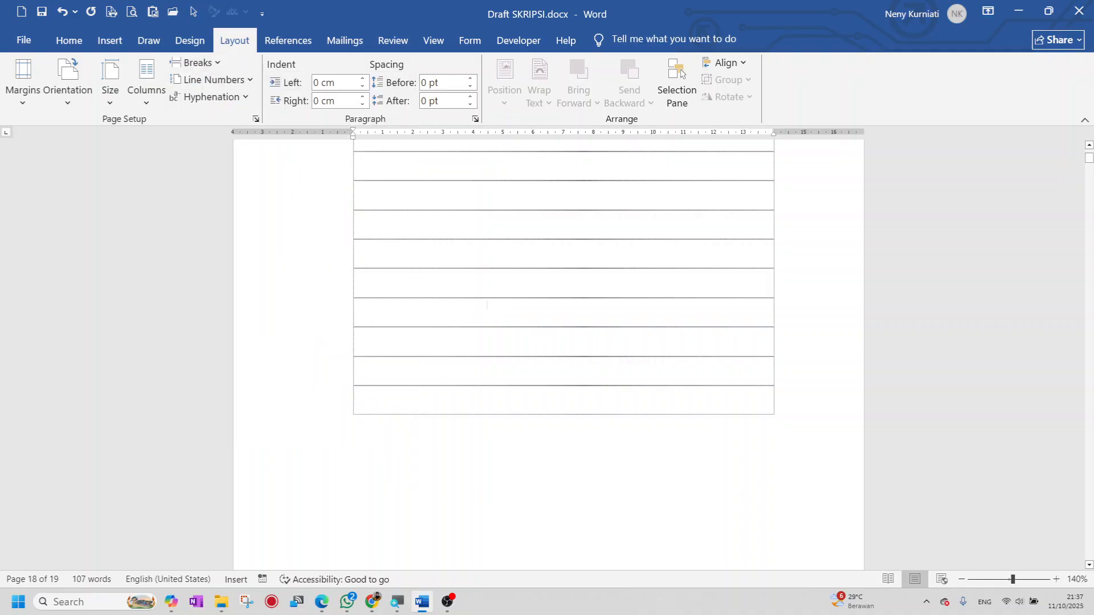